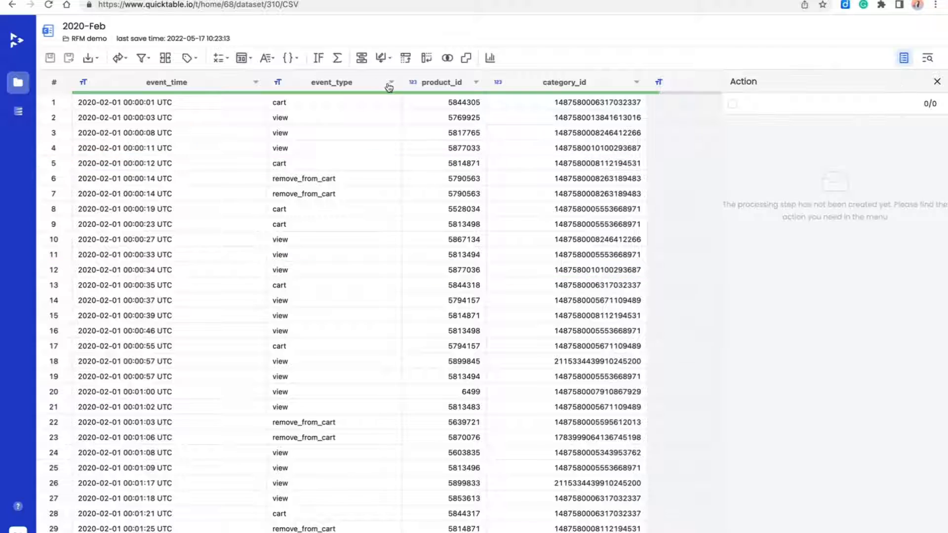
Step: Set the dataset sampling to the first 10000000 rows and show the processing actions list again
left_click(817, 229)
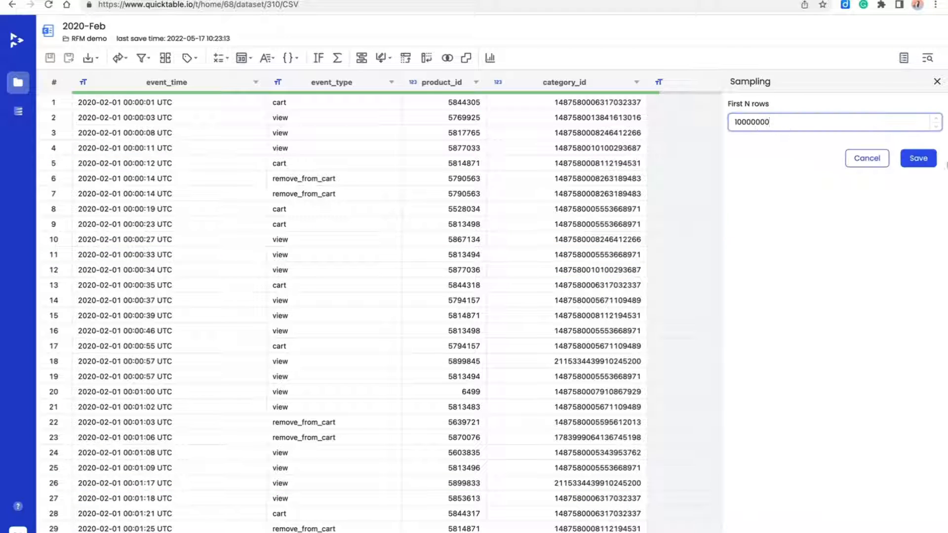
left_click(918, 158)
left_click(904, 58)
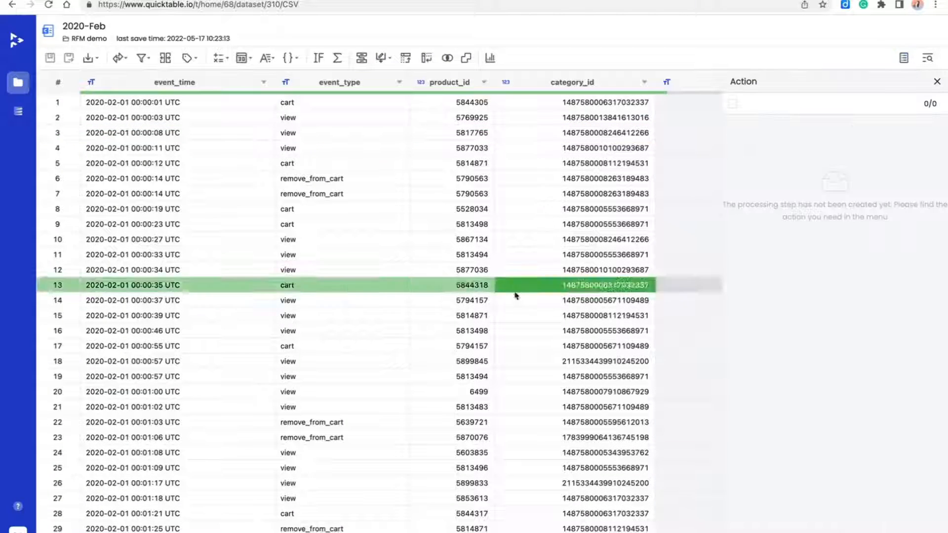
Step: Filter event_type to keep only purchase rows and add the filter as a processing step
left_click(399, 82)
left_click(424, 104)
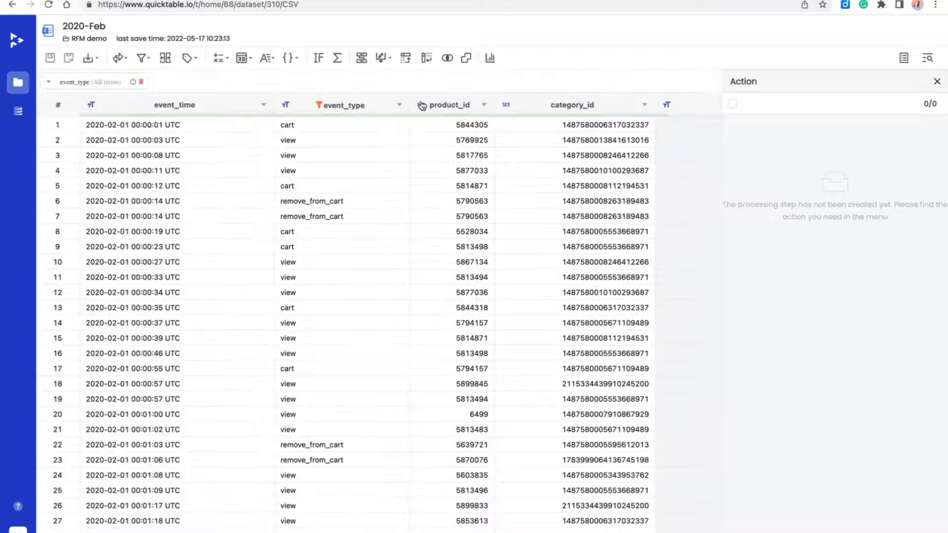
left_click(89, 81)
left_click(53, 226)
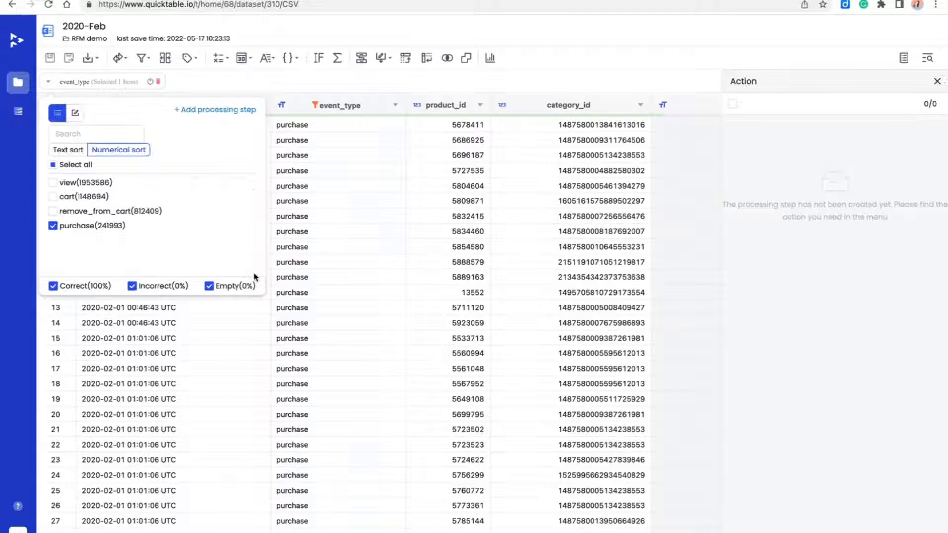
left_click(231, 110)
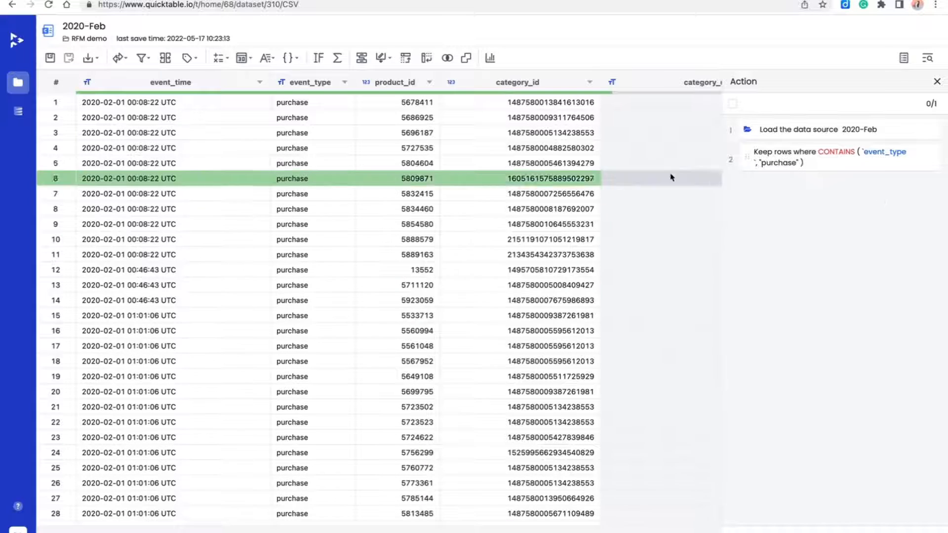
Step: Delete the event_type column and extend the same deletion step to product_id, category_id, category_code and brand
left_click(344, 83)
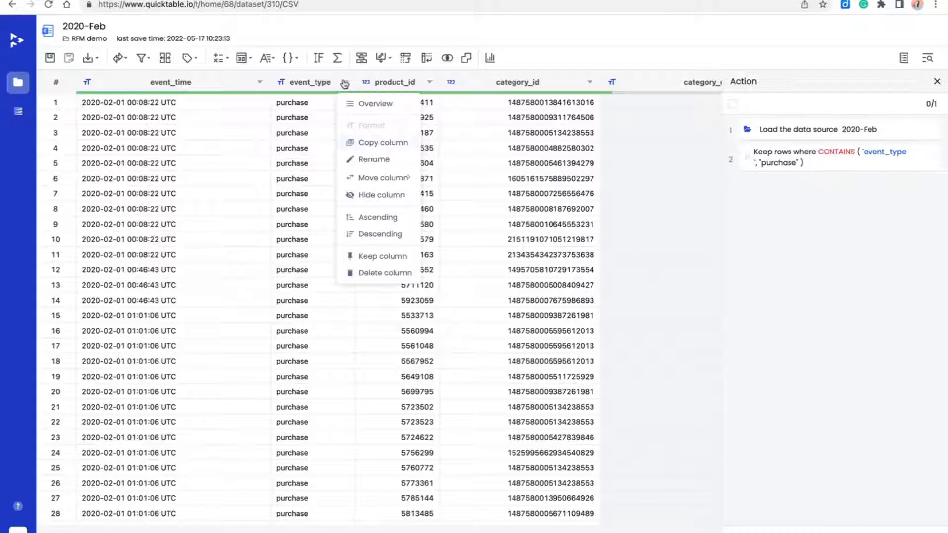
left_click(385, 273)
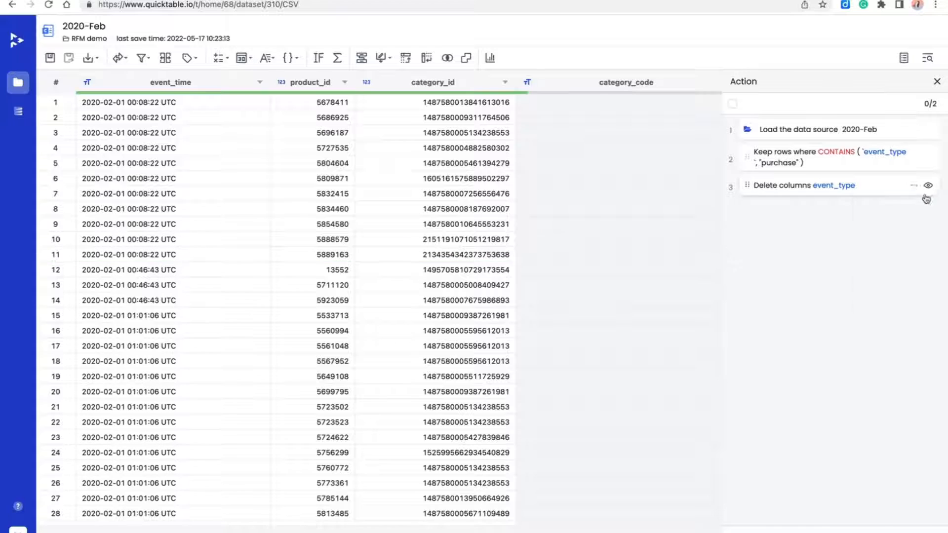
left_click(925, 197)
left_click(563, 156)
left_click(562, 215)
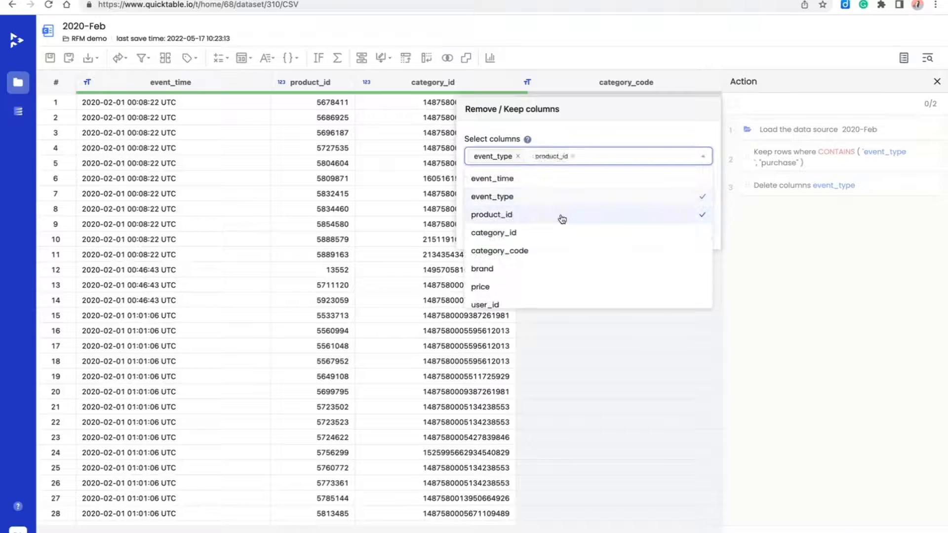
left_click(494, 232)
left_click(499, 250)
left_click(498, 284)
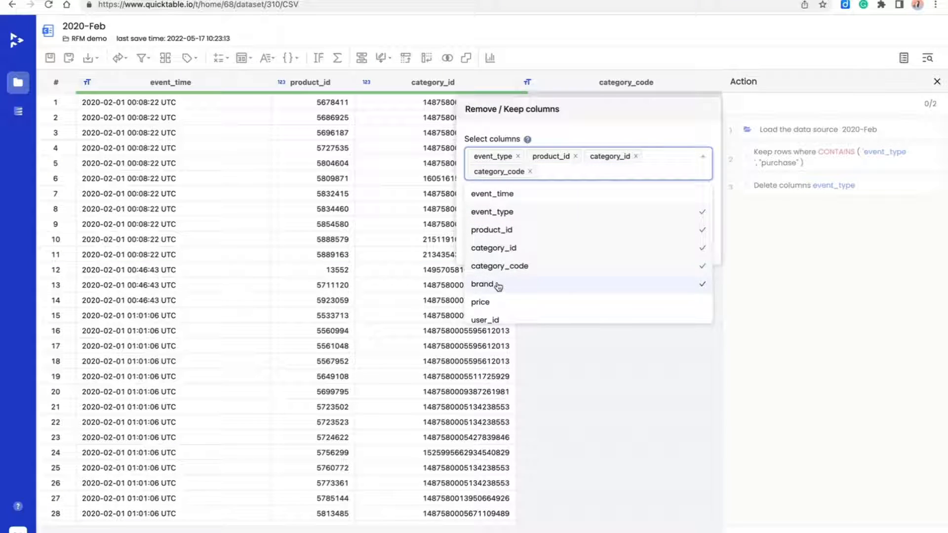
left_click(756, 246)
left_click(690, 246)
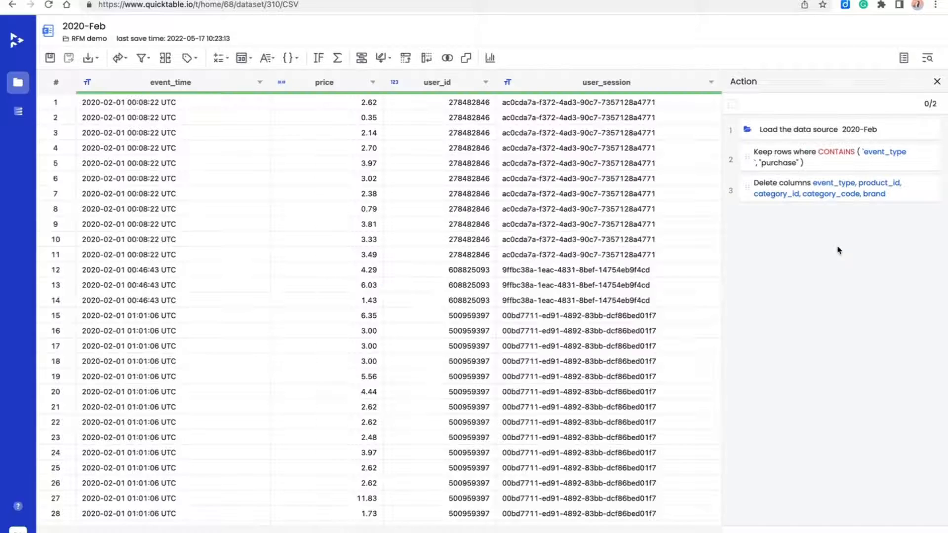
Step: Edit the column deletion step to remove user_session as well
left_click(916, 192)
left_click(847, 205)
left_click(601, 169)
scroll(580, 276, "down", 1)
left_click(519, 311)
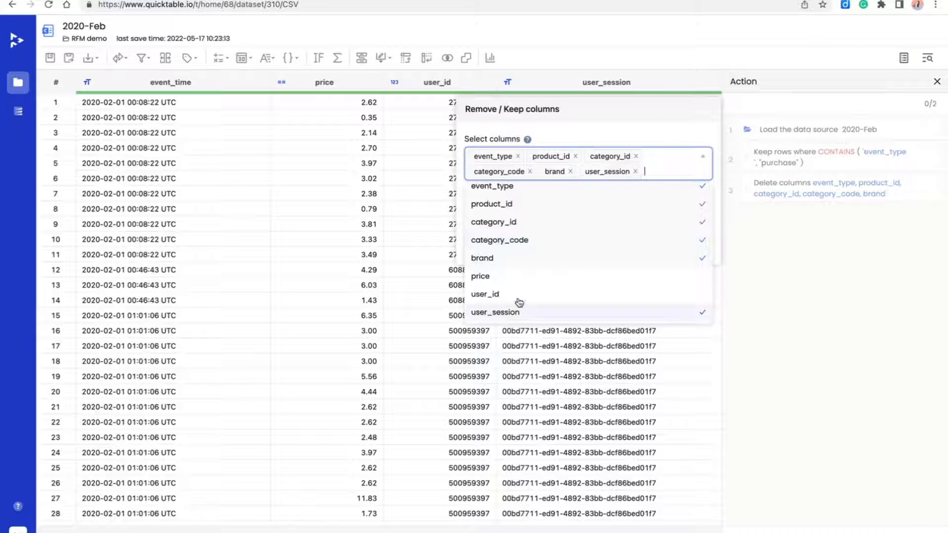
left_click(755, 247)
left_click(690, 254)
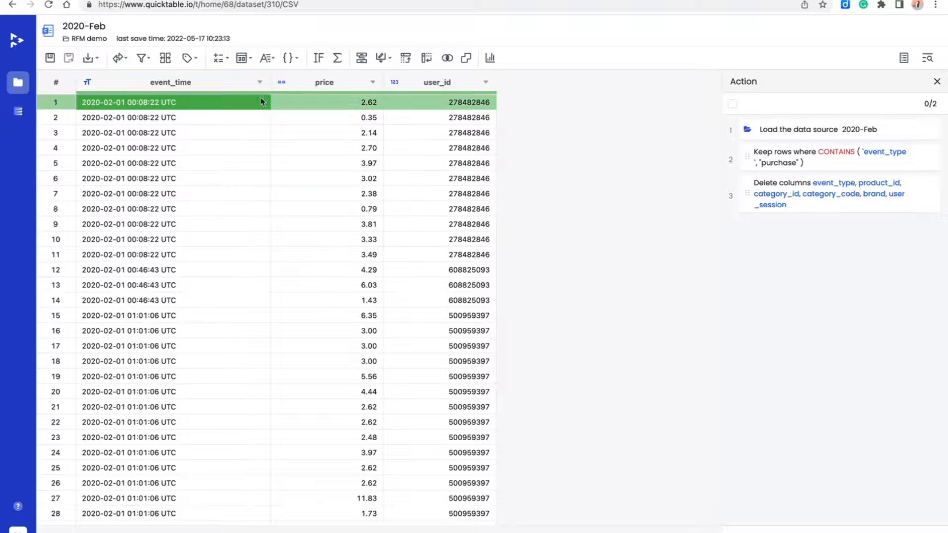
Step: Extract 20 characters from position 0 of event_time into a new column purchase_time, and delete the event_time column
left_click(266, 57)
left_click(286, 212)
left_click(513, 181)
left_click(506, 204)
left_click(452, 271)
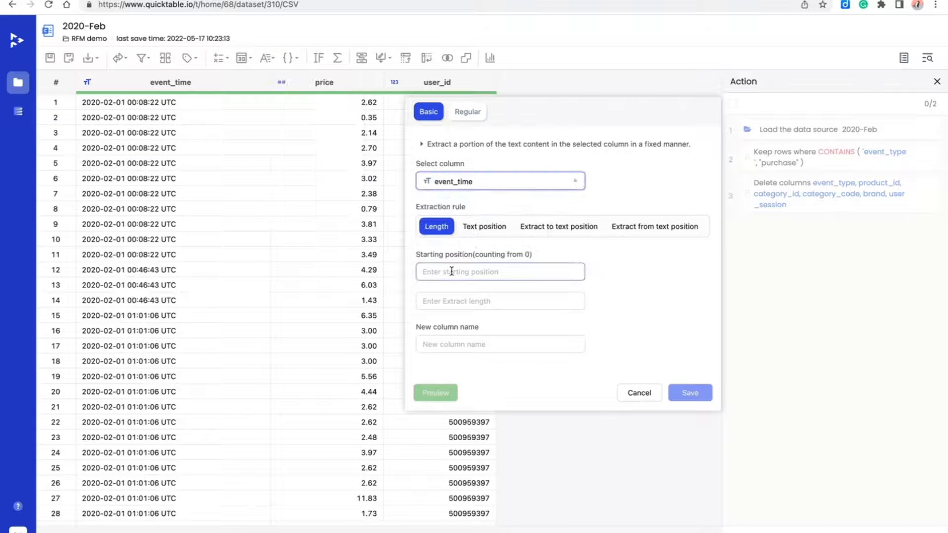
left_click(438, 344)
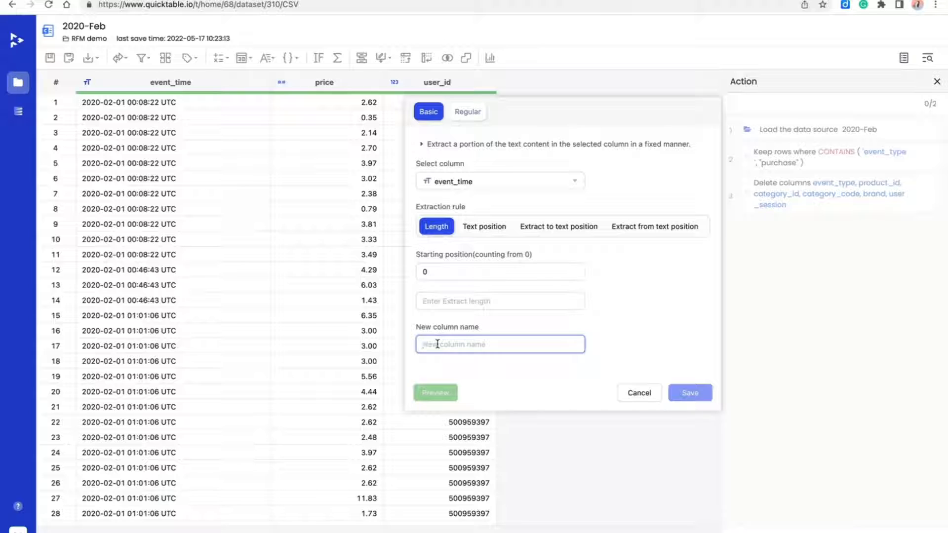
type("20")
left_click(428, 299)
type("20")
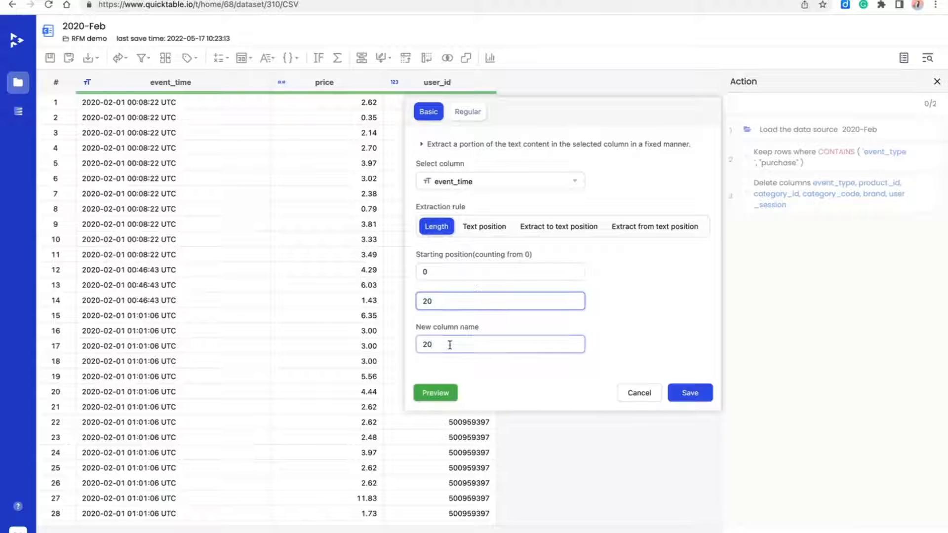
double_click(448, 345)
type("purchase_time")
left_click(686, 393)
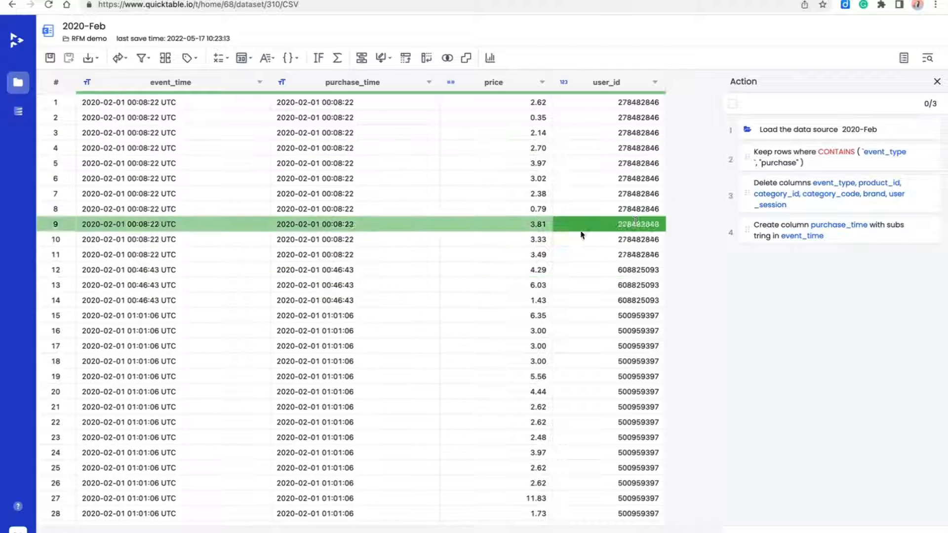
left_click(259, 82)
left_click(295, 275)
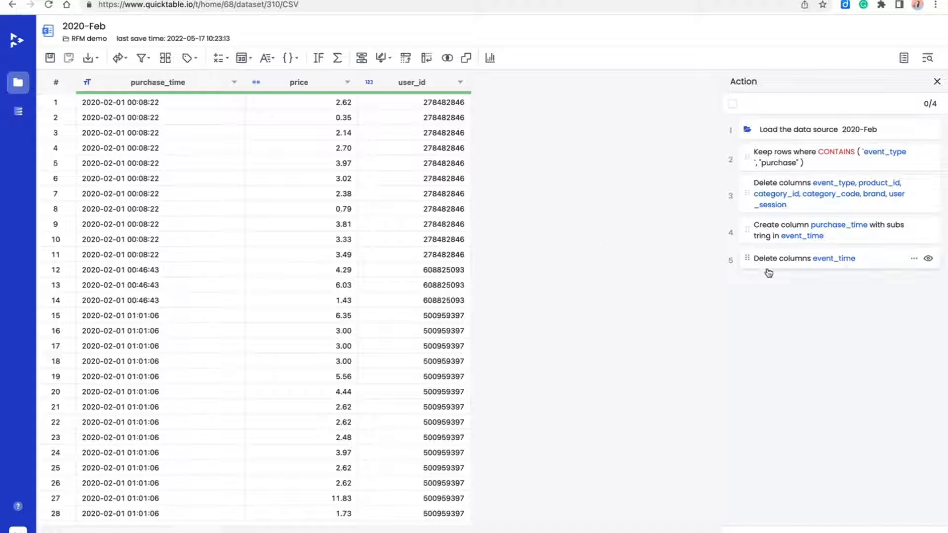
Step: Group the table by user_id and purchase_time with the sum of price, replacing the original table
left_click(361, 57)
left_click(544, 154)
left_click(503, 213)
left_click(523, 181)
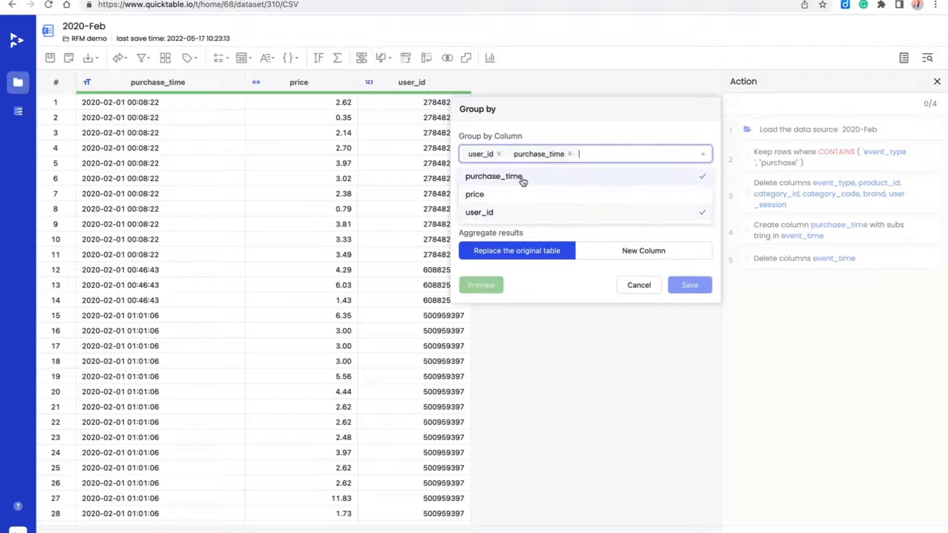
left_click(632, 128)
left_click(531, 204)
left_click(539, 243)
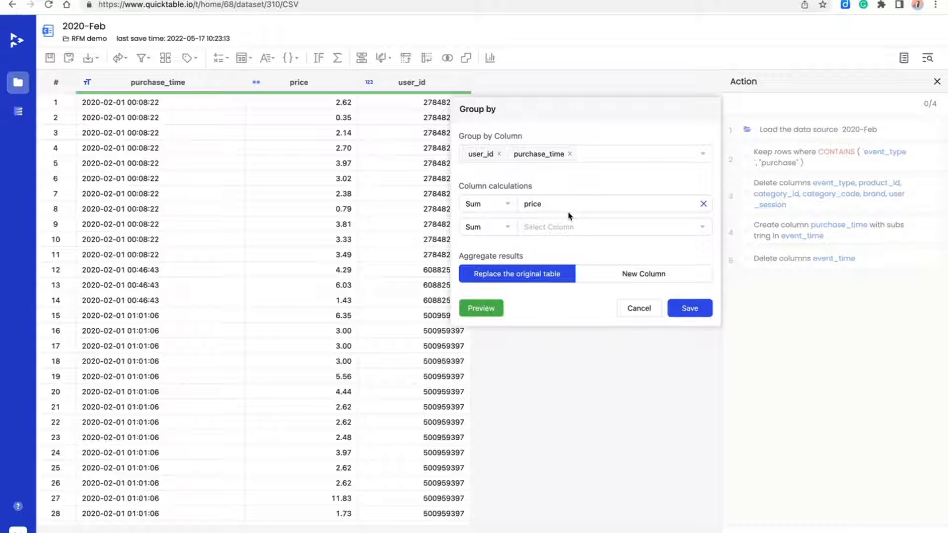
left_click(692, 308)
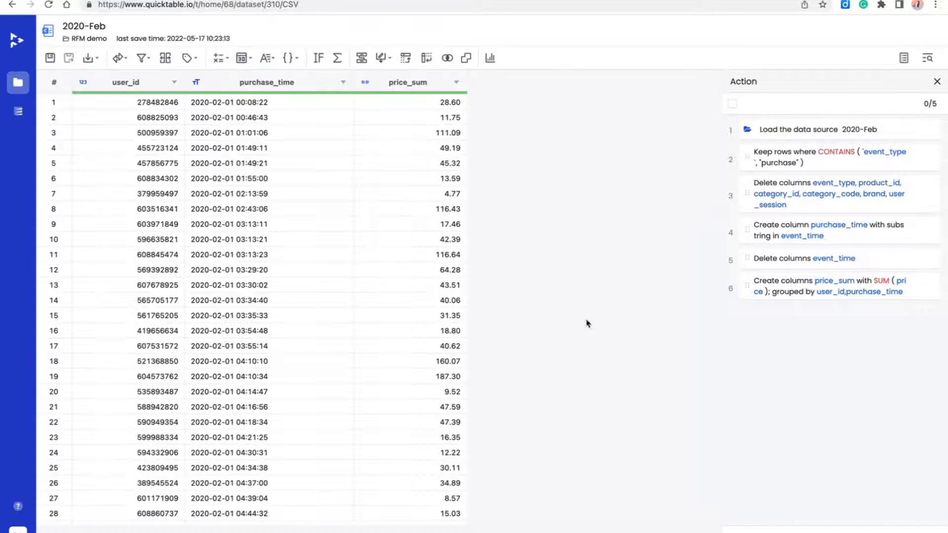
Step: Rename the price_sum column to amount
left_click(455, 82)
left_click(487, 158)
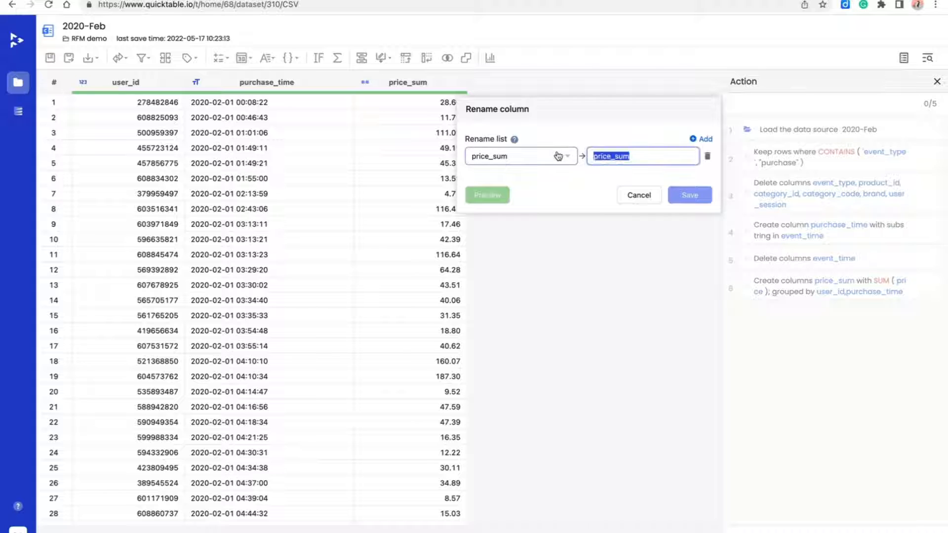
type("amount")
left_click(690, 195)
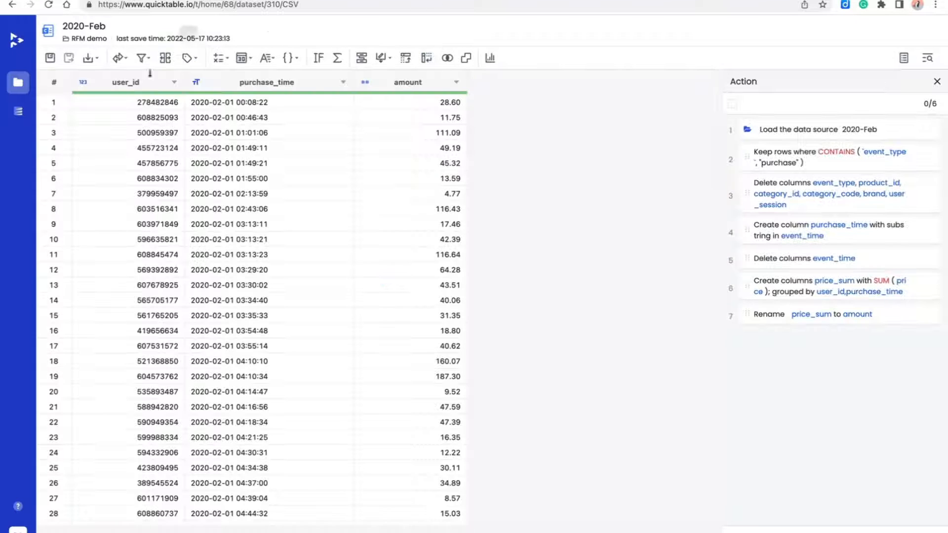
Step: Save the recipe as extract_orders_data and export its result as a new dataset stored in QuickTable
left_click(50, 58)
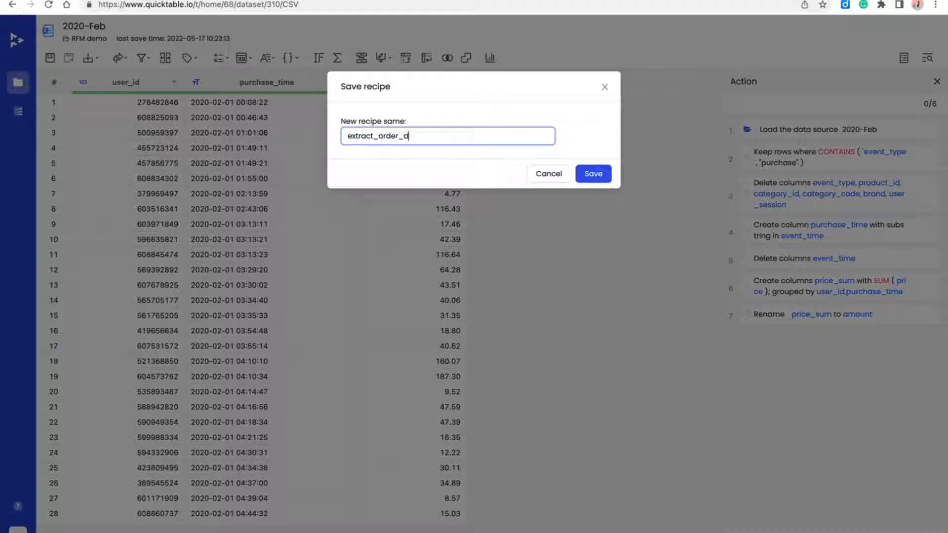
left_click(593, 173)
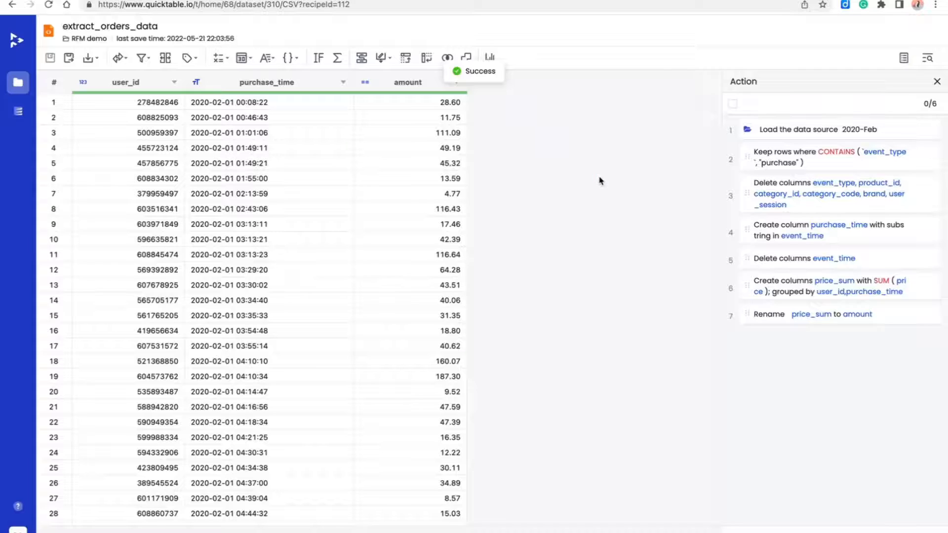
left_click(96, 62)
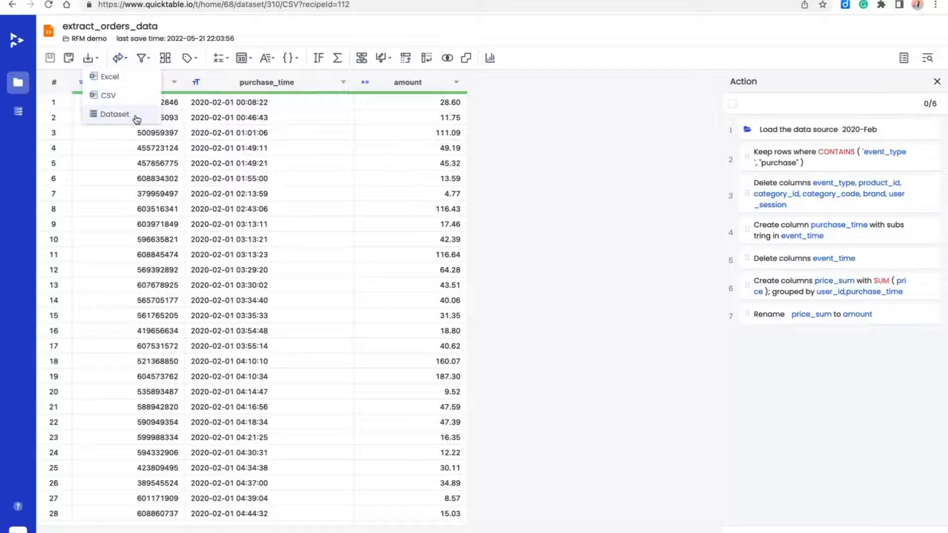
left_click(110, 113)
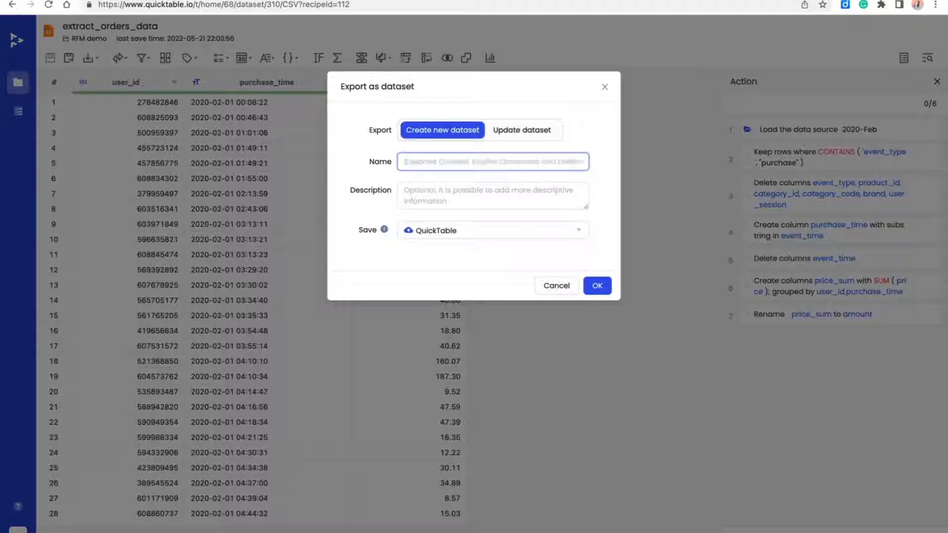
left_click(604, 288)
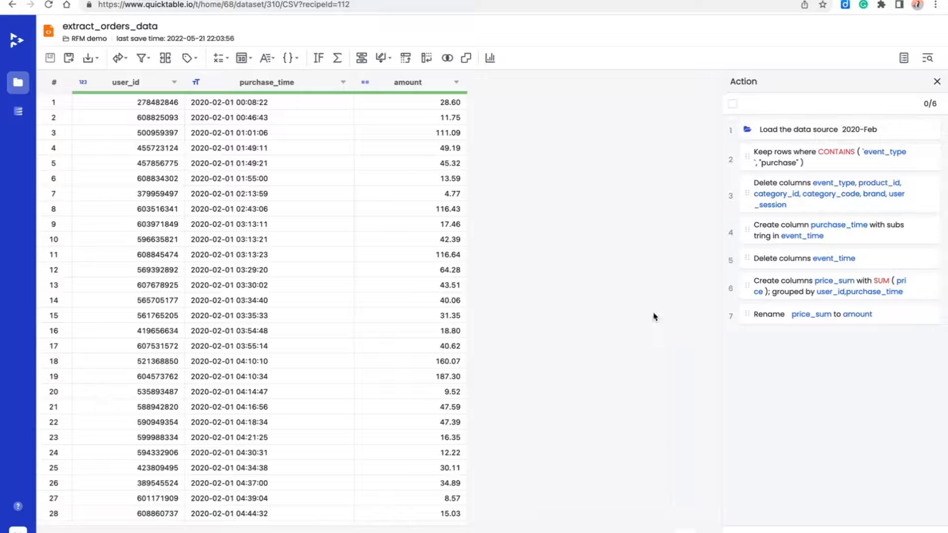
Step: Start changing the recipe's data source by browsing the datasets of the RFM demo project
left_click(900, 134)
left_click(467, 181)
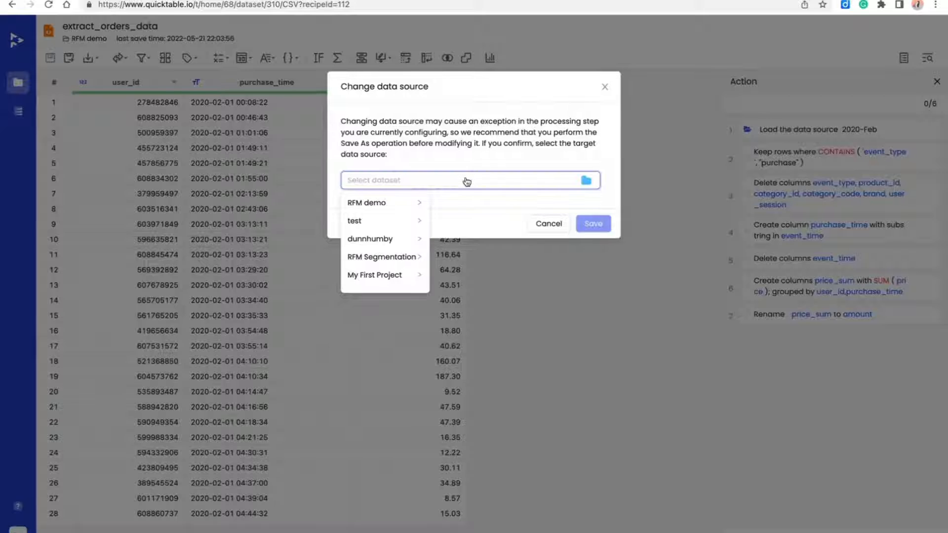
left_click(410, 203)
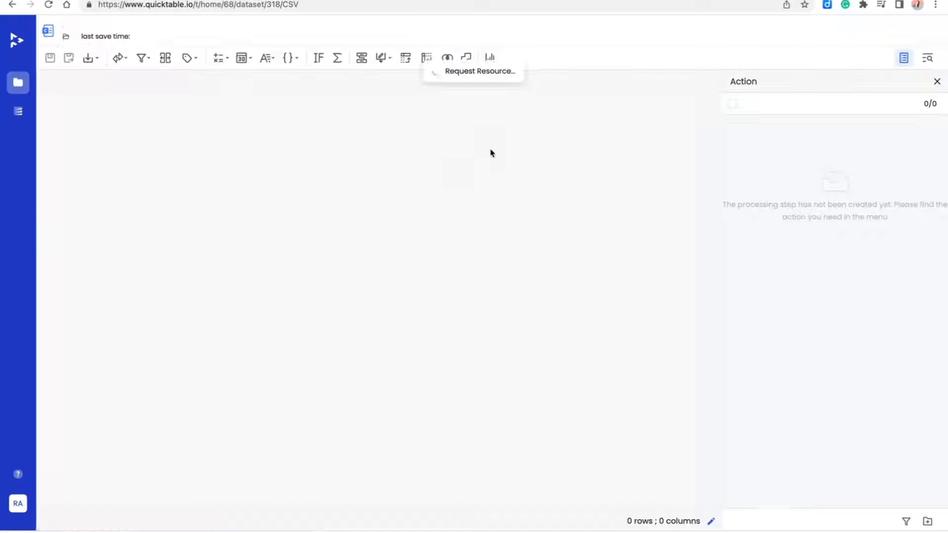
Step: Union orders-2019-Oct with the orders-2019-Dec, orders-2019-Nov, orders-2020-Feb and orders-2020-Jan datasets
left_click(467, 58)
left_click(213, 216)
left_click(212, 239)
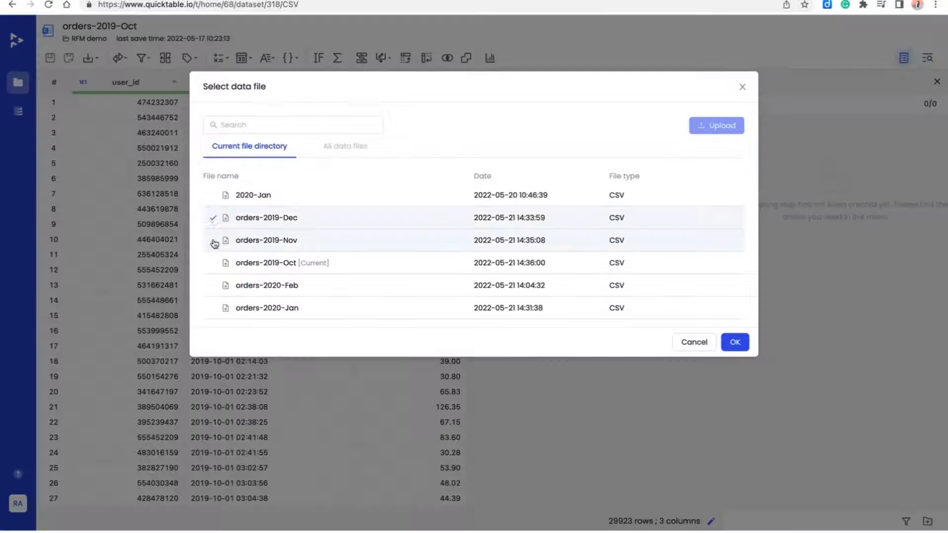
left_click(212, 285)
left_click(212, 307)
left_click(734, 341)
Step: Filter the combined orders to keep only rows where amount is greater than 0
left_click(457, 82)
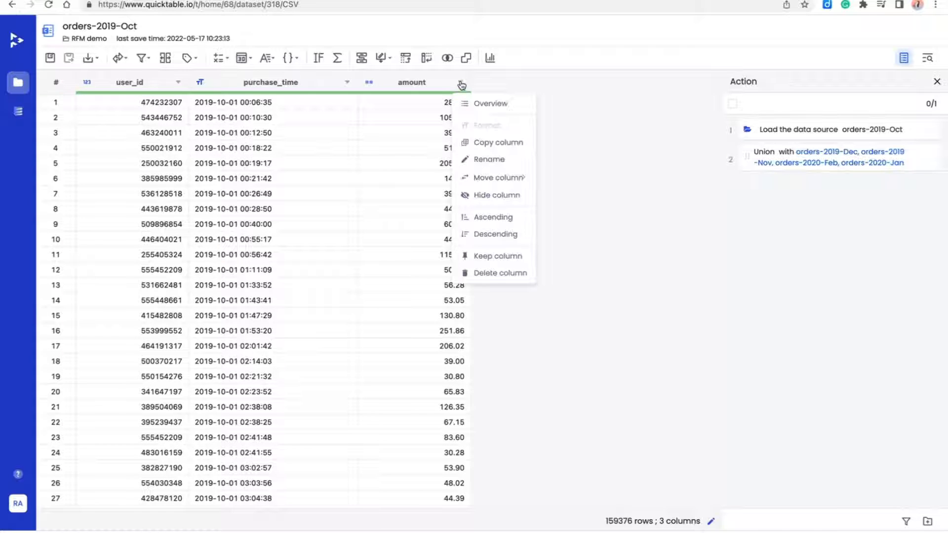
left_click(142, 58)
left_click(370, 194)
left_click(339, 252)
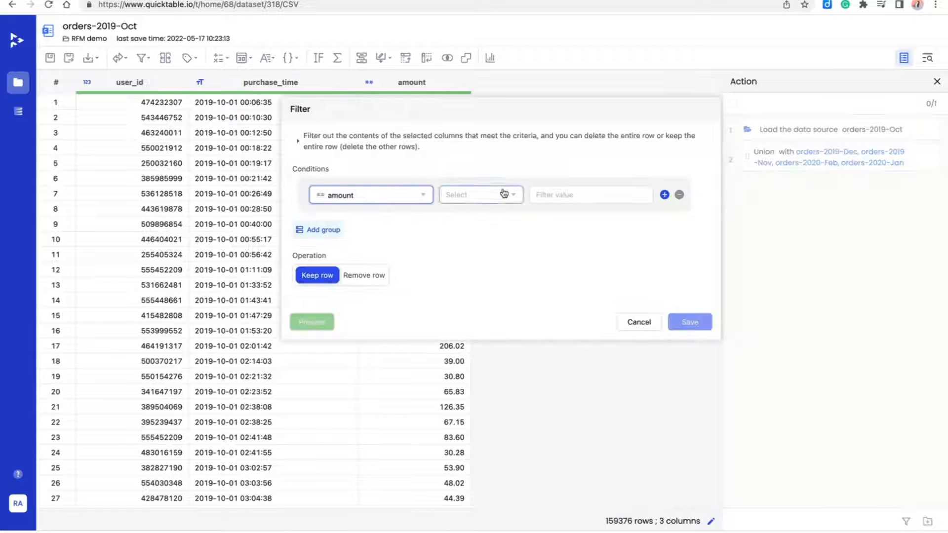
left_click(480, 195)
left_click(477, 256)
left_click(586, 194)
type("0")
left_click(707, 326)
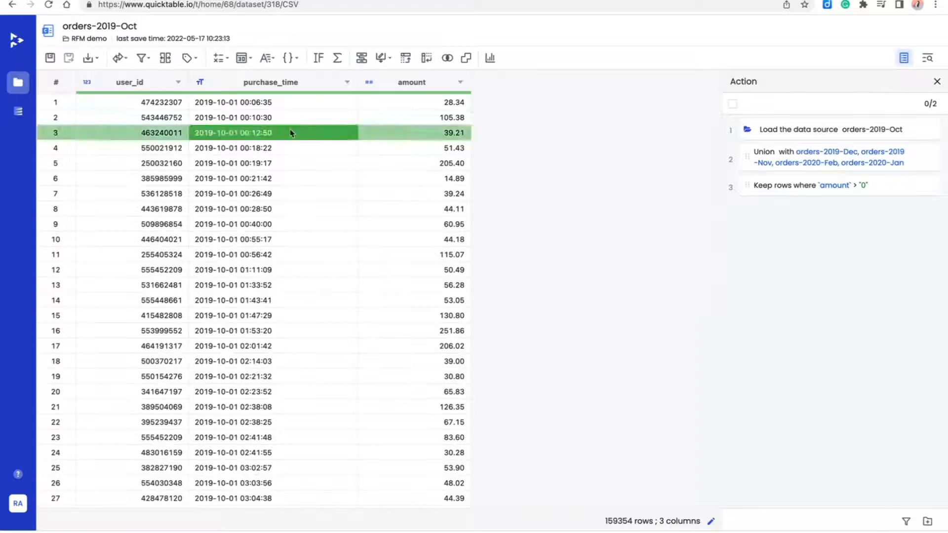
Step: Convert the purchase_time column from text to a date format
left_click(200, 82)
left_click(207, 171)
left_click(686, 433)
Step: Create an order_rencency column with the formula DAYS_BETWEEN(`purchase_time`,"2020-03-01")
left_click(337, 57)
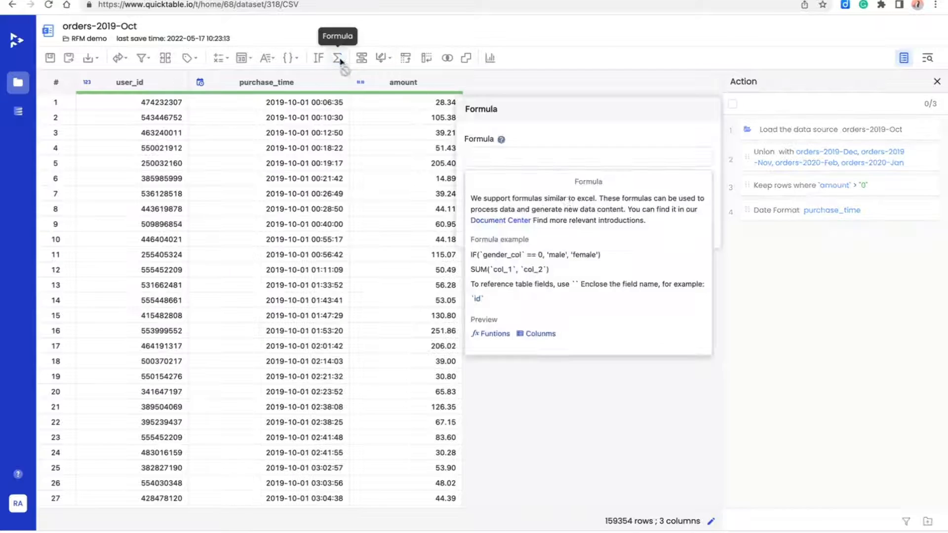
type("DAY")
left_click(508, 201)
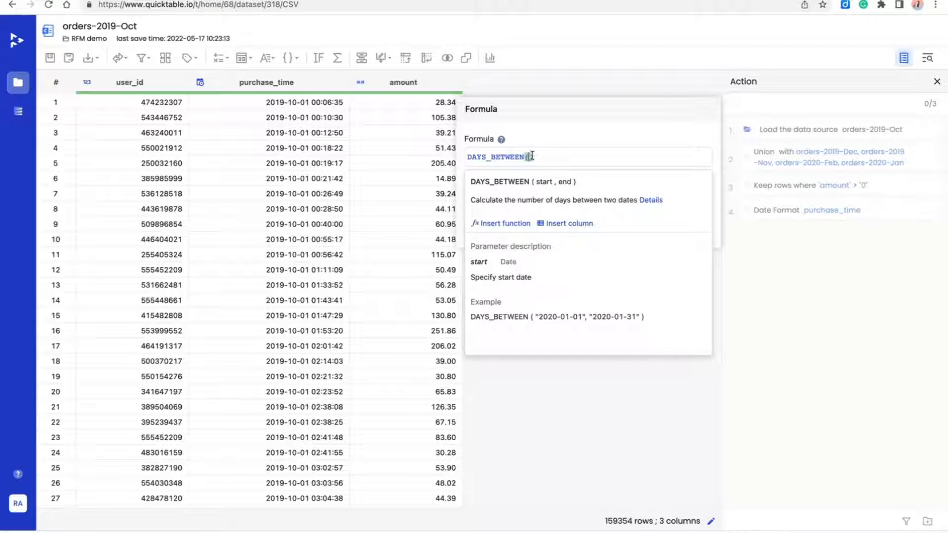
left_click(568, 223)
left_click(521, 217)
type(",\"2020-")
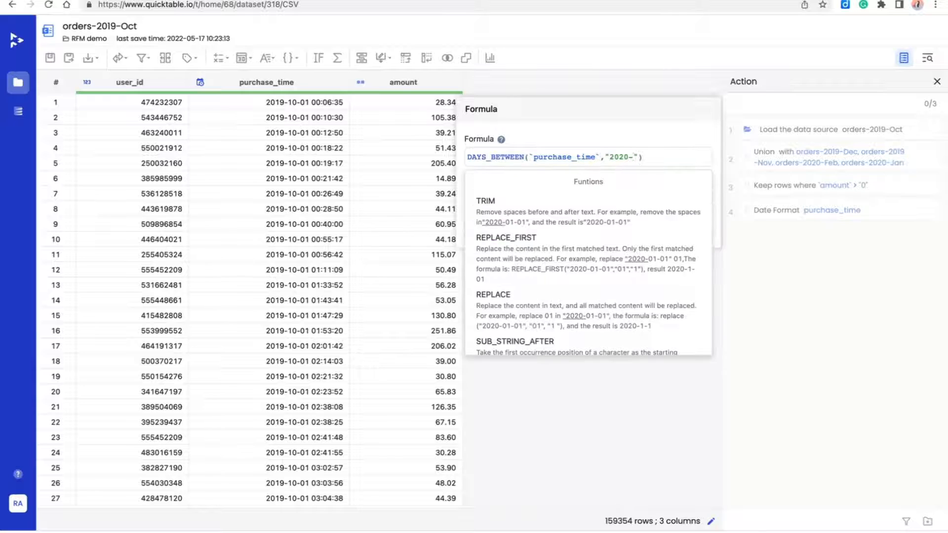
type("03-01")
left_click(588, 198)
type("order_rencency")
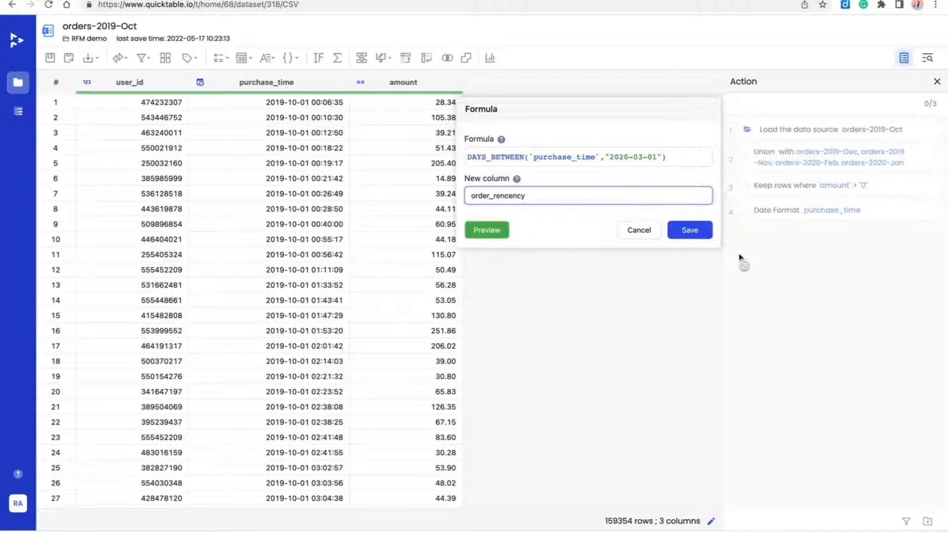
left_click(689, 230)
Step: Set up a Group by on user_id that calculates the minimum of order_rencency
left_click(361, 58)
left_click(583, 154)
left_click(576, 175)
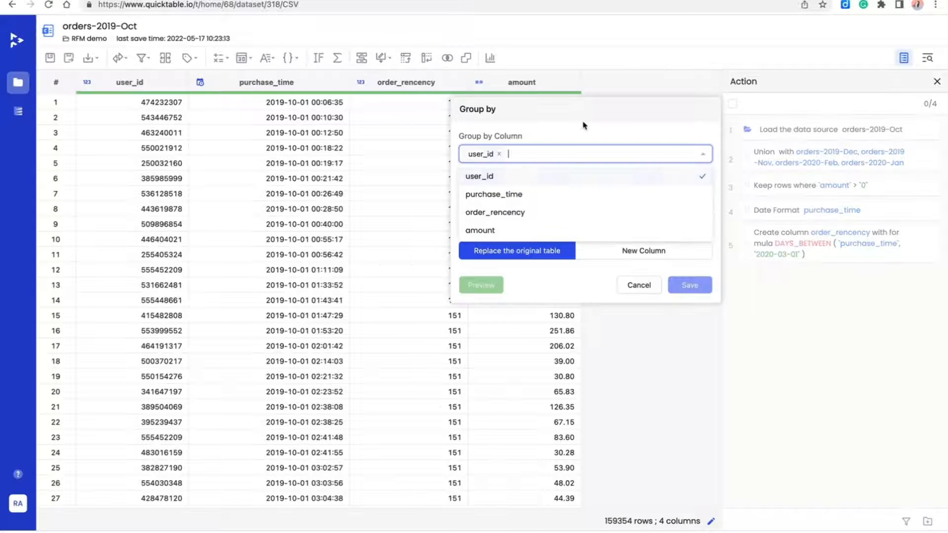
left_click(486, 204)
left_click(472, 280)
left_click(617, 205)
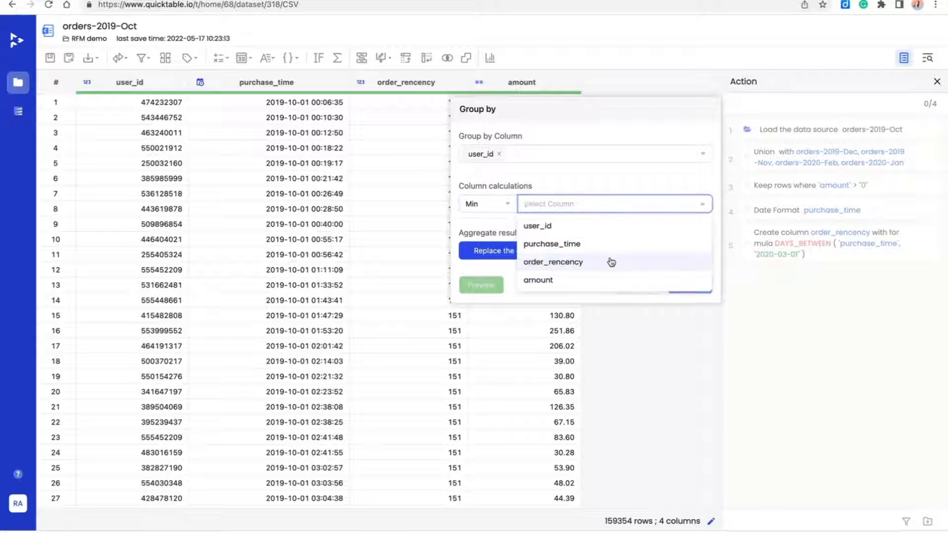
left_click(610, 262)
Step: Add a row count and the sum of amount to the grouping, and save it as a replacement of the original table
left_click(508, 223)
left_click(489, 320)
left_click(474, 249)
left_click(555, 244)
left_click(538, 347)
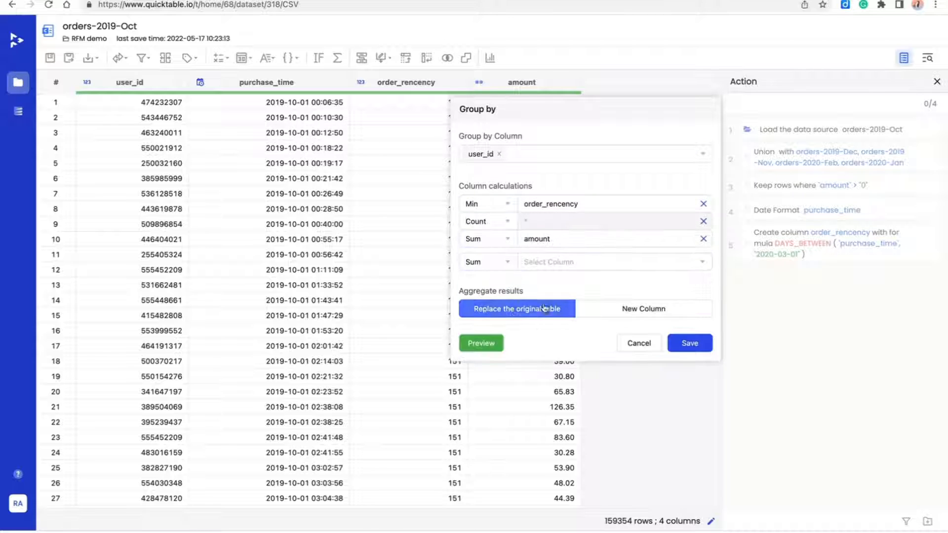
left_click(690, 341)
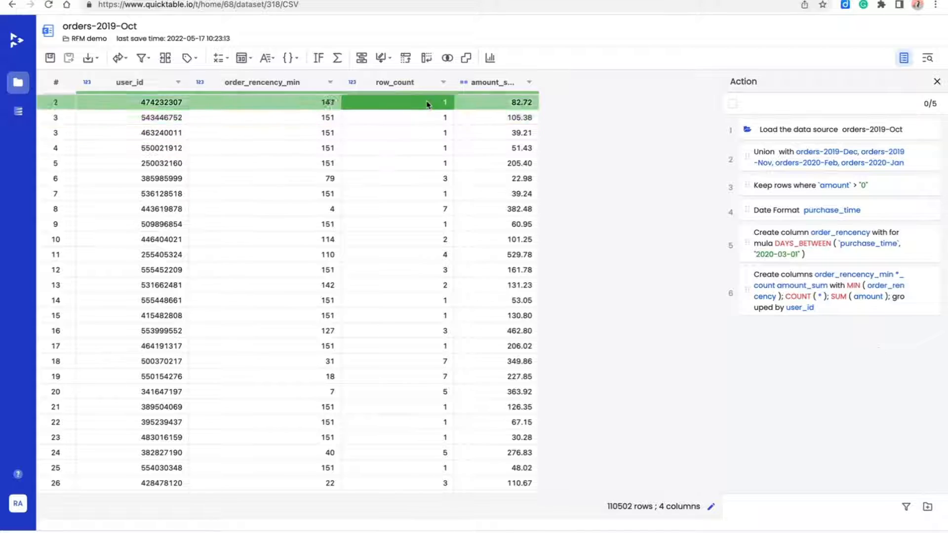
Step: Rename the order_rencency_min column to recency
left_click(330, 84)
left_click(359, 159)
type("recency")
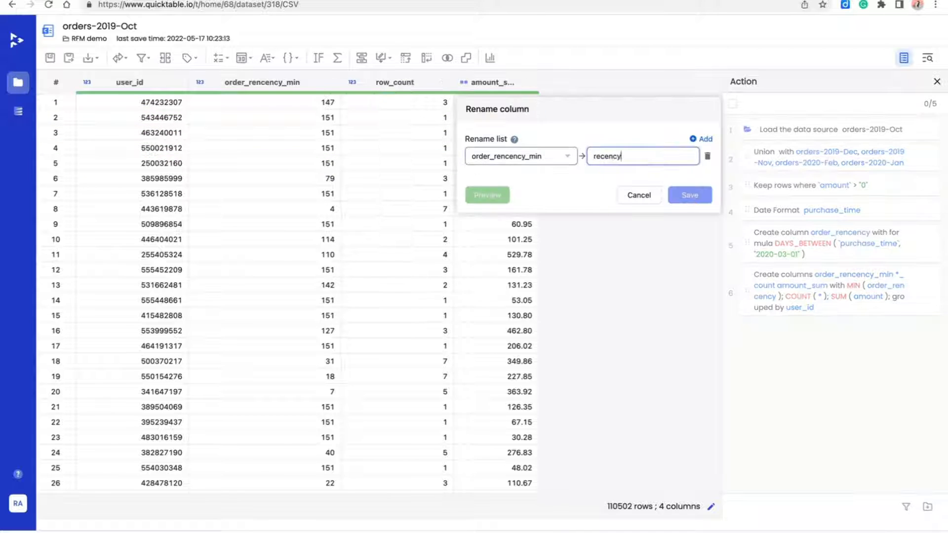
left_click(690, 195)
Step: Rename the row_count column to frequency
left_click(404, 82)
left_click(446, 159)
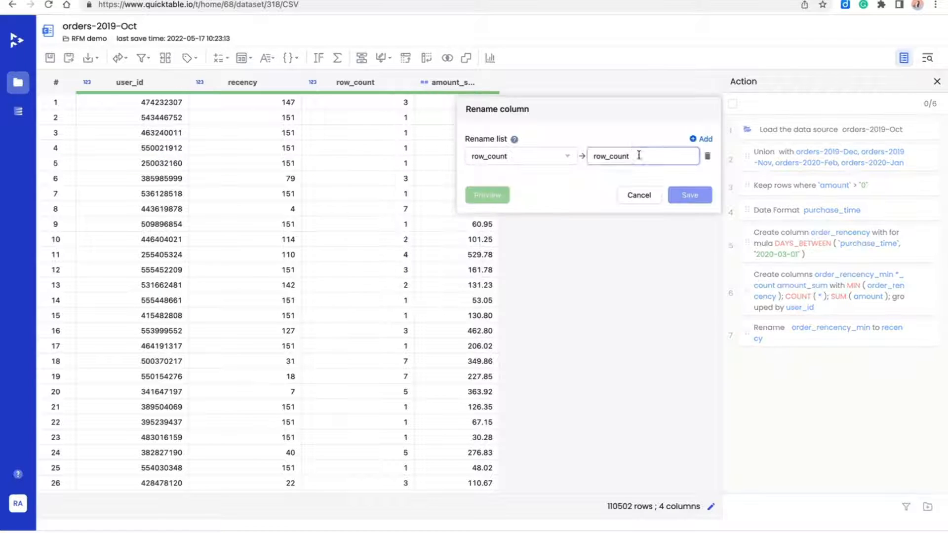
type("frequency")
left_click(690, 194)
Step: Rename the amount_sum column to monetary
left_click(491, 82)
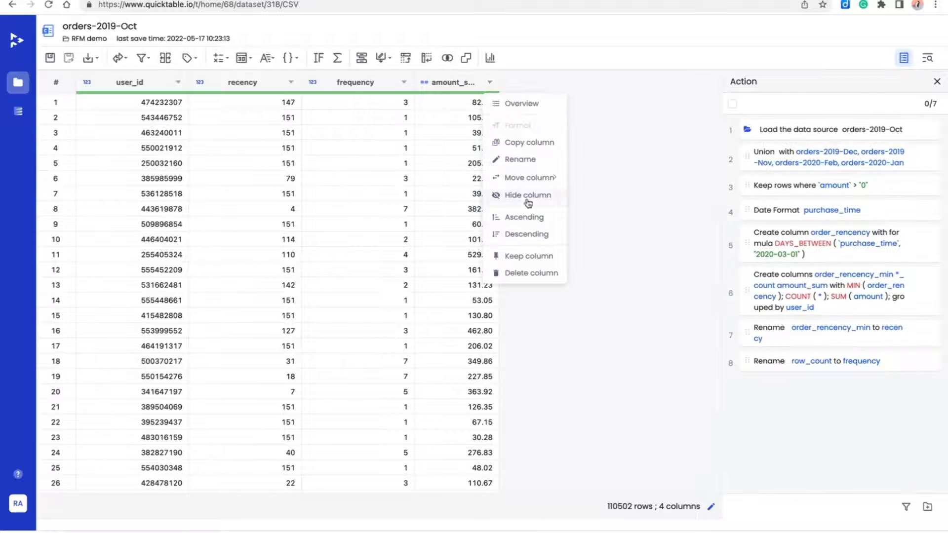
left_click(519, 159)
double_click(617, 156)
type("monetary")
left_click(690, 194)
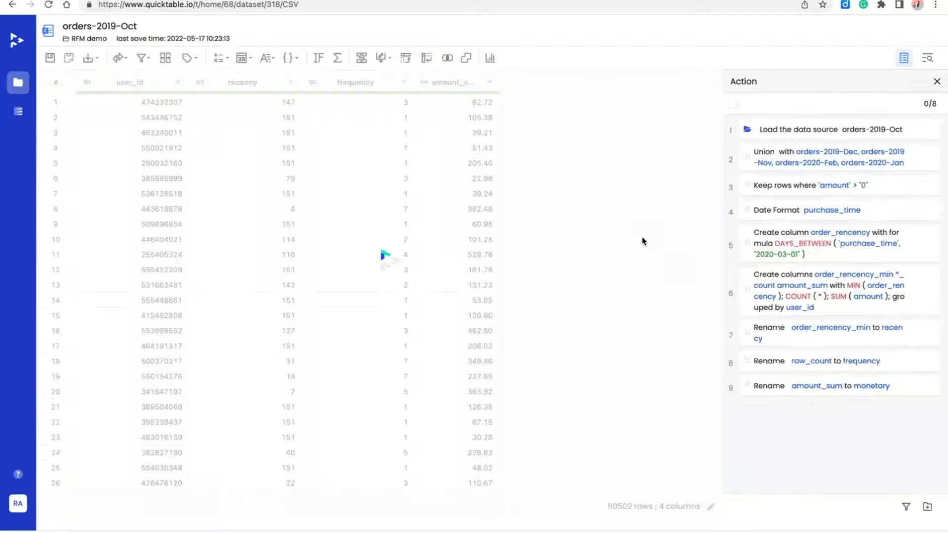
Step: Set up numeric range tagging of the recency column with R as the new column name
left_click(189, 60)
left_click(367, 111)
left_click(385, 186)
left_click(328, 227)
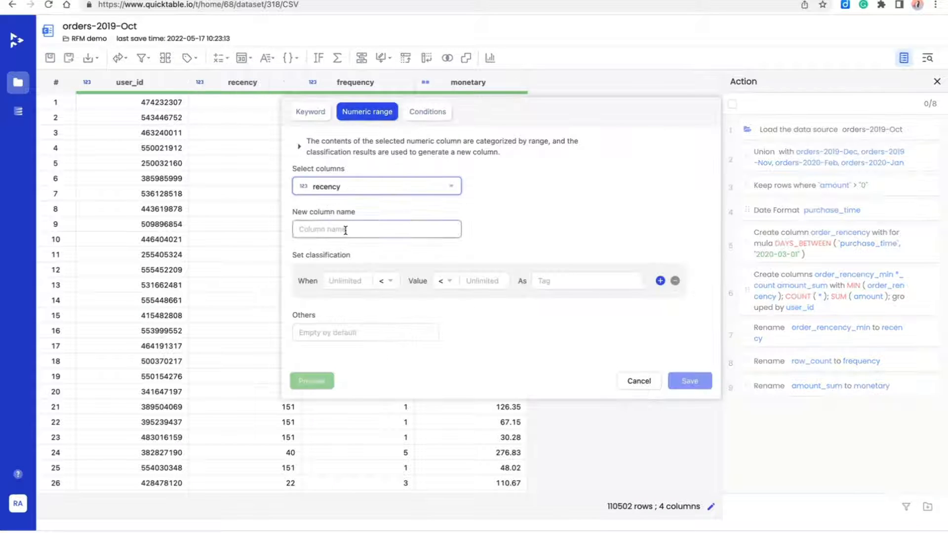
left_click(345, 229)
type("R")
Step: Classify recency values greater than 0 and up to and including 30 as 3
left_click(345, 280)
type("0")
left_click(444, 281)
left_click(438, 321)
type("30")
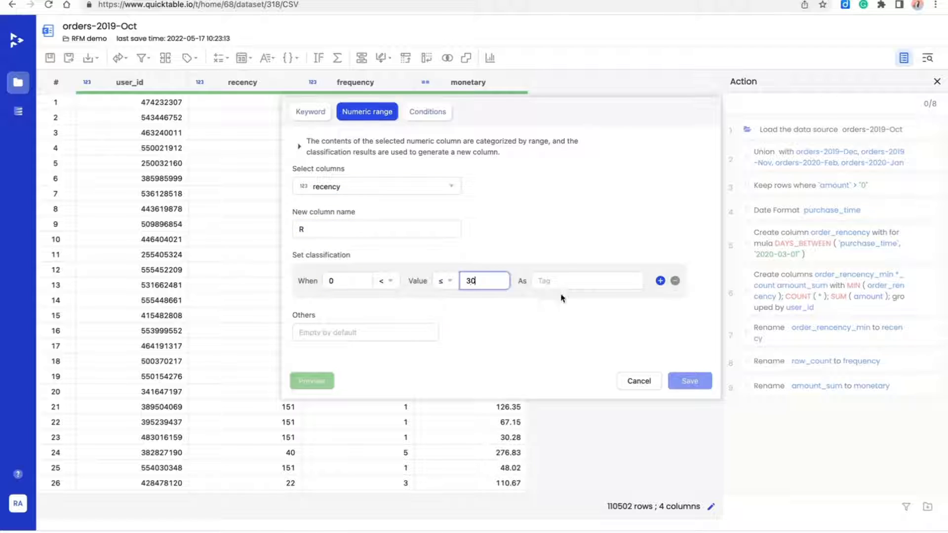
type("3")
Step: Classify recency values from 30 to 60 as 2 and those above 60 as 1, and save the R tagging
left_click(661, 280)
left_click(355, 306)
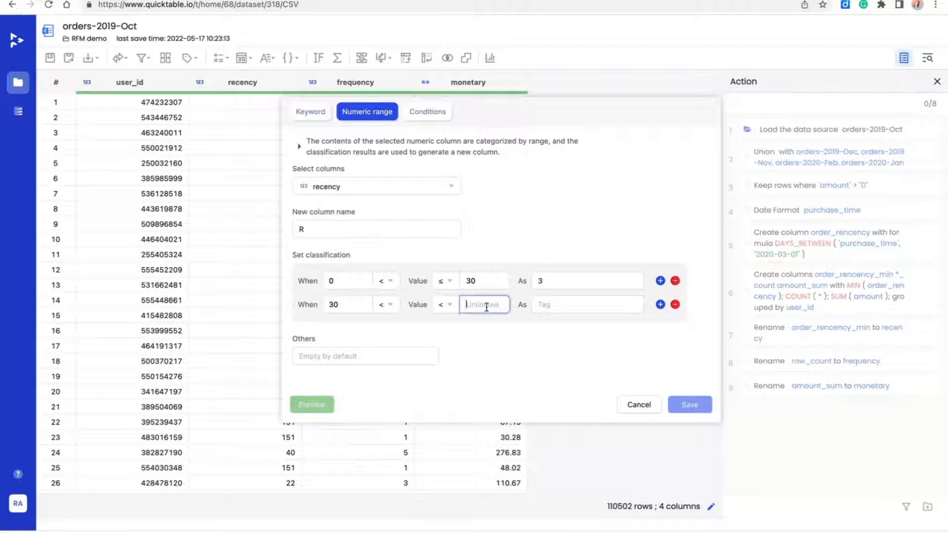
left_click(612, 306)
type("2")
left_click(661, 304)
type("60")
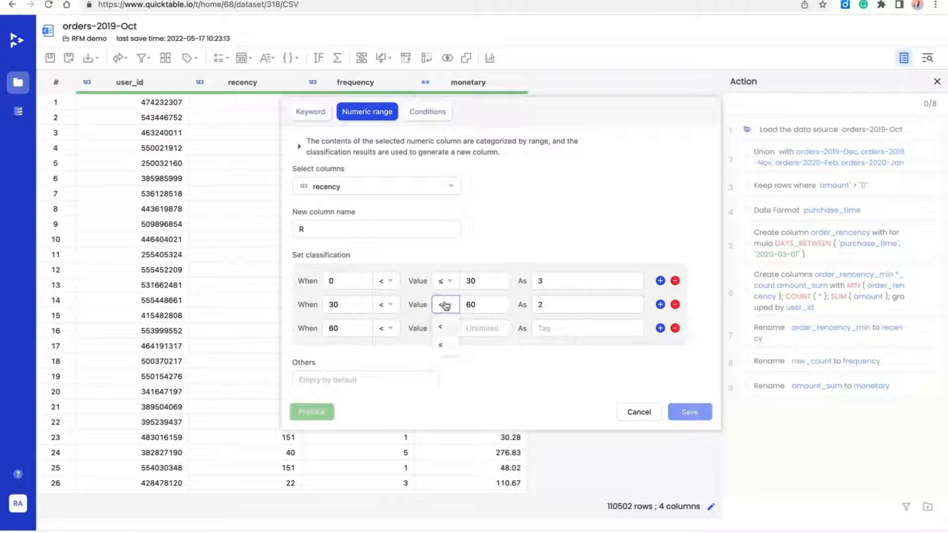
left_click(546, 328)
type("1")
left_click(687, 413)
Step: Set up numeric range tagging of the frequency column with F as the new column name
left_click(190, 58)
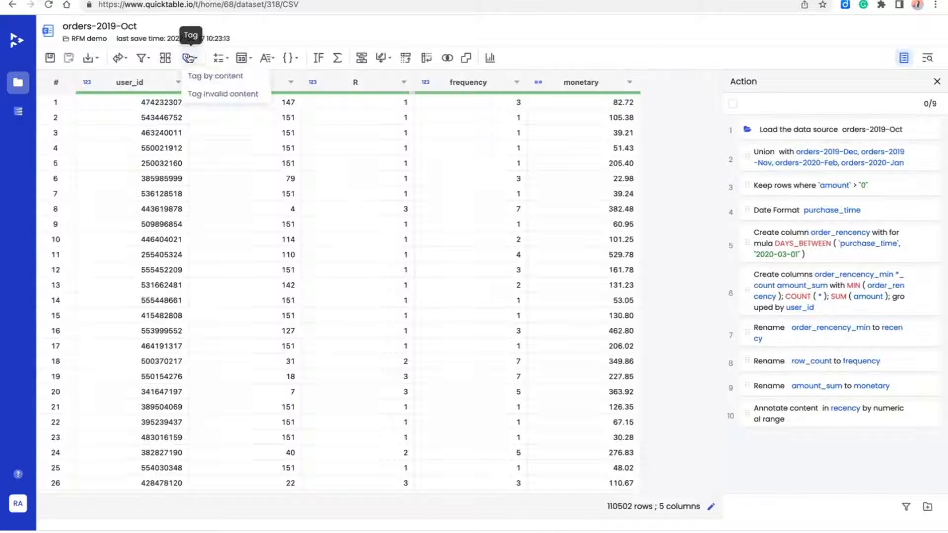
left_click(214, 76)
left_click(449, 191)
left_click(336, 257)
left_click(376, 229)
type("F")
left_click(370, 279)
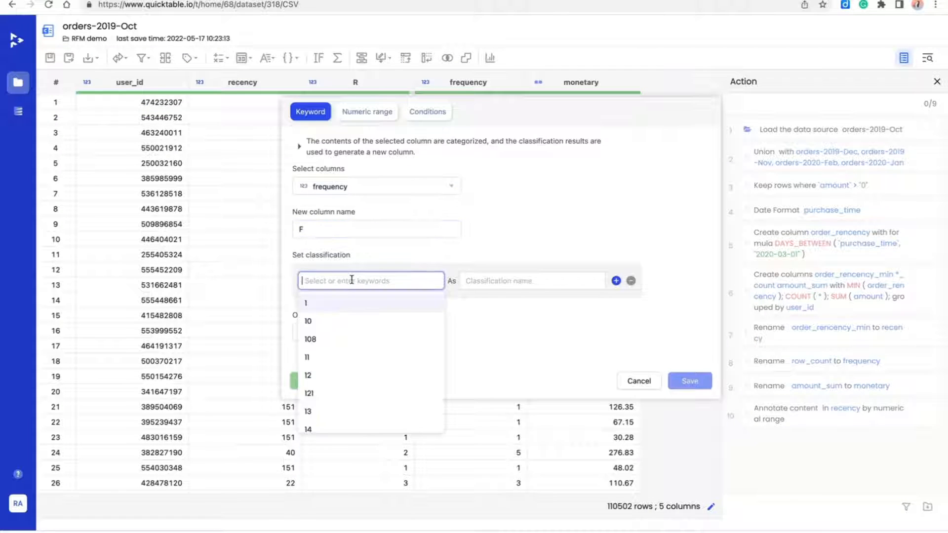
left_click(375, 114)
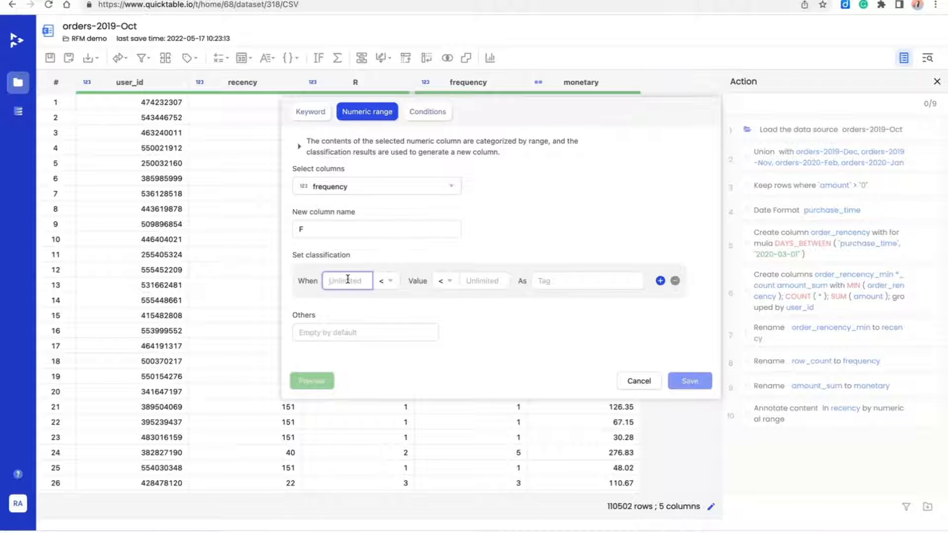
Step: Classify frequency values less than or equal to 3 as 1
left_click(456, 282)
left_click(445, 321)
left_click(558, 279)
type("1")
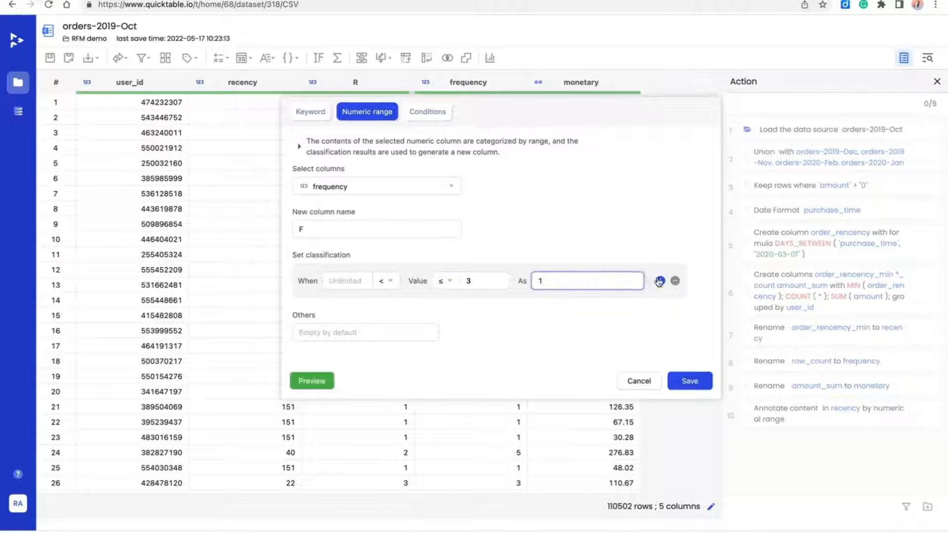
Step: Classify frequency values between 3 and 6 as 2 and higher values as 3, and save the F tagging
left_click(660, 280)
left_click(340, 303)
type("6")
left_click(584, 304)
type("2")
left_click(660, 304)
left_click(326, 328)
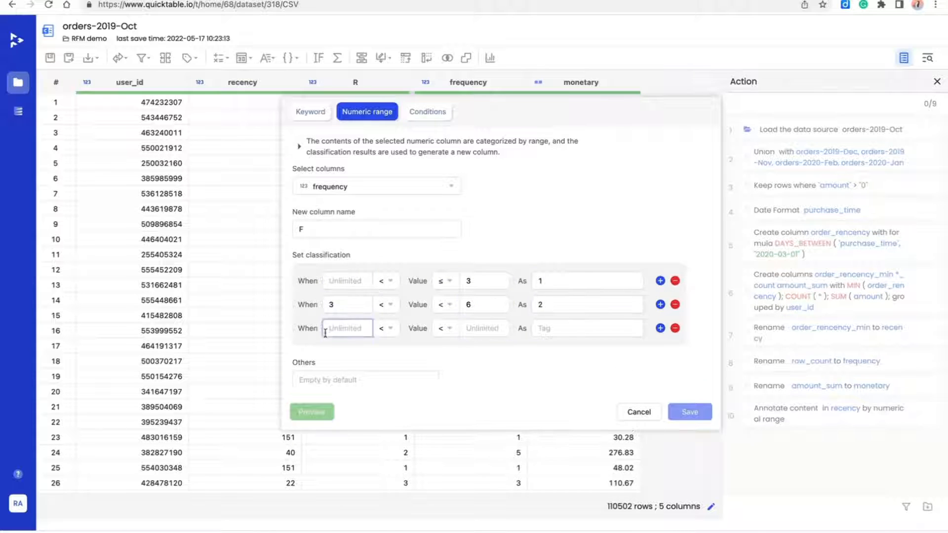
left_click(573, 328)
type("3")
left_click(689, 412)
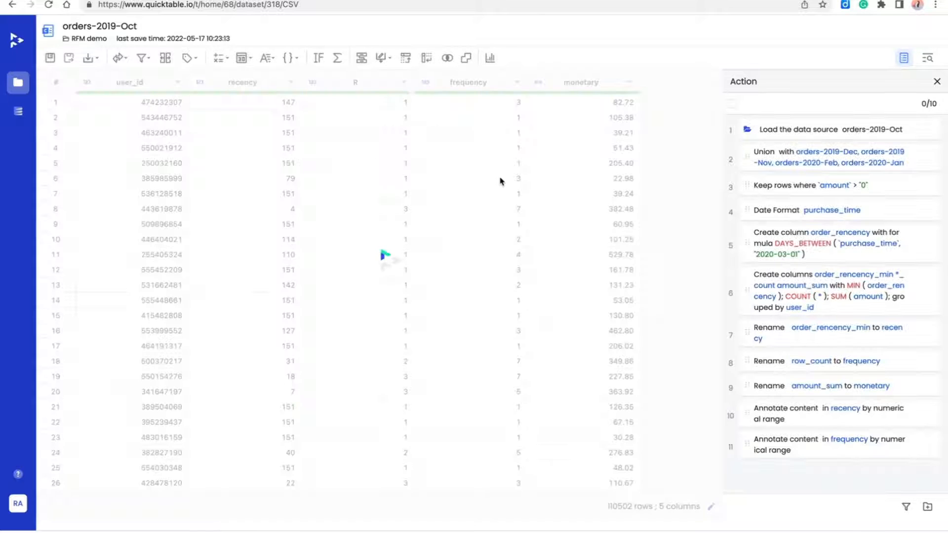
Step: Set up numeric range tagging of the monetary column with M as the new column name
left_click(195, 58)
left_click(366, 112)
left_click(378, 186)
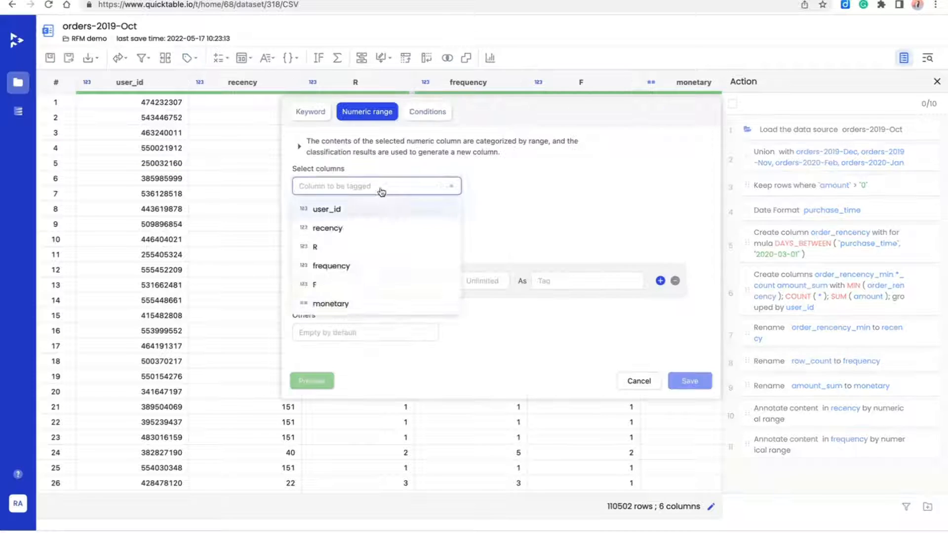
left_click(330, 303)
left_click(366, 229)
type("M")
Step: Classify monetary values less than or equal to 50 as 1
left_click(445, 281)
left_click(447, 325)
left_click(474, 281)
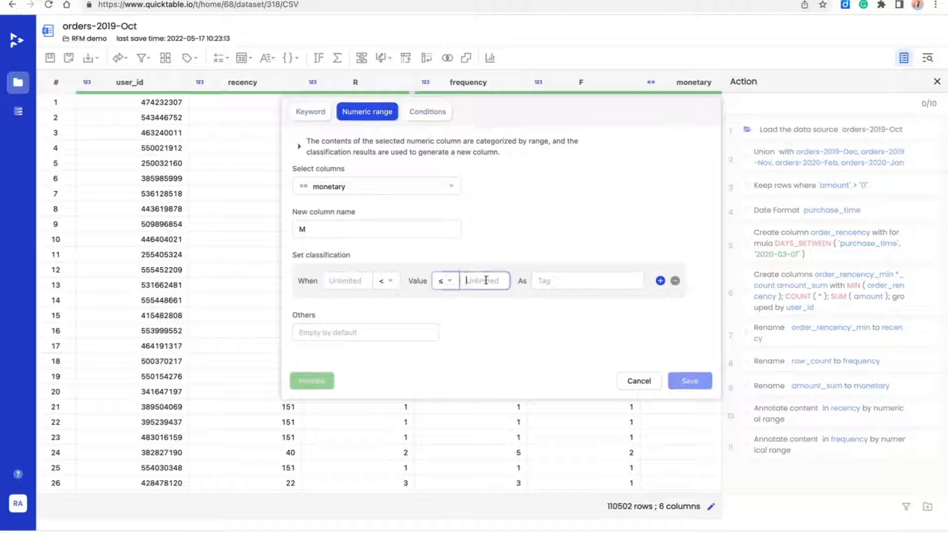
type("50")
left_click(576, 281)
type("1")
Step: Classify monetary values above 50 and up to and including 100 as 2
left_click(660, 281)
type("10")
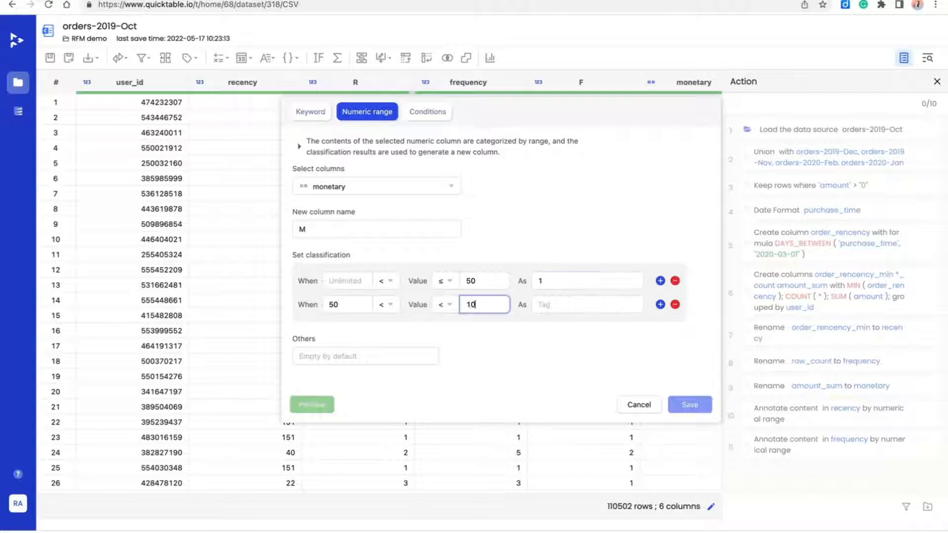
type("0")
left_click(444, 305)
left_click(440, 345)
left_click(575, 304)
type("2")
Step: Classify monetary values above 100 as 3 and save the M tagging
left_click(660, 305)
left_click(342, 328)
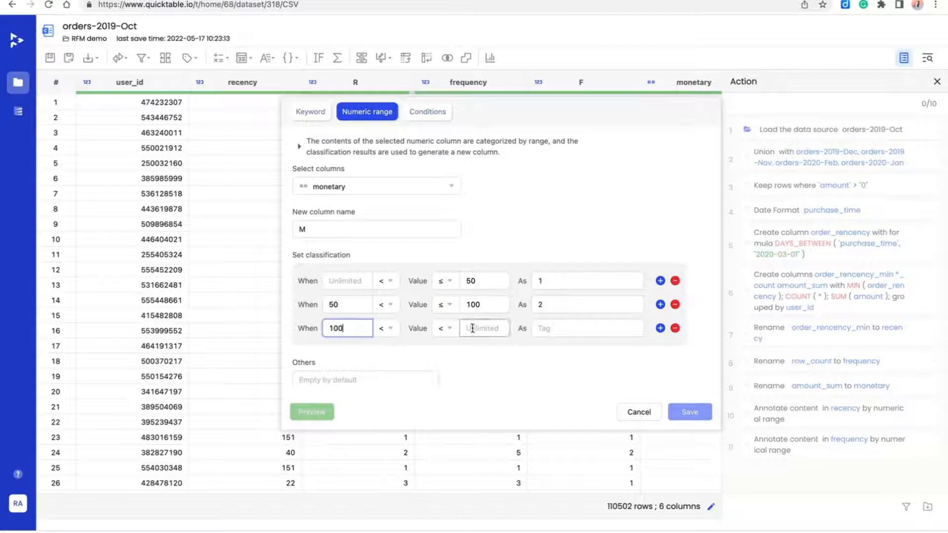
left_click(576, 329)
type("3")
left_click(690, 412)
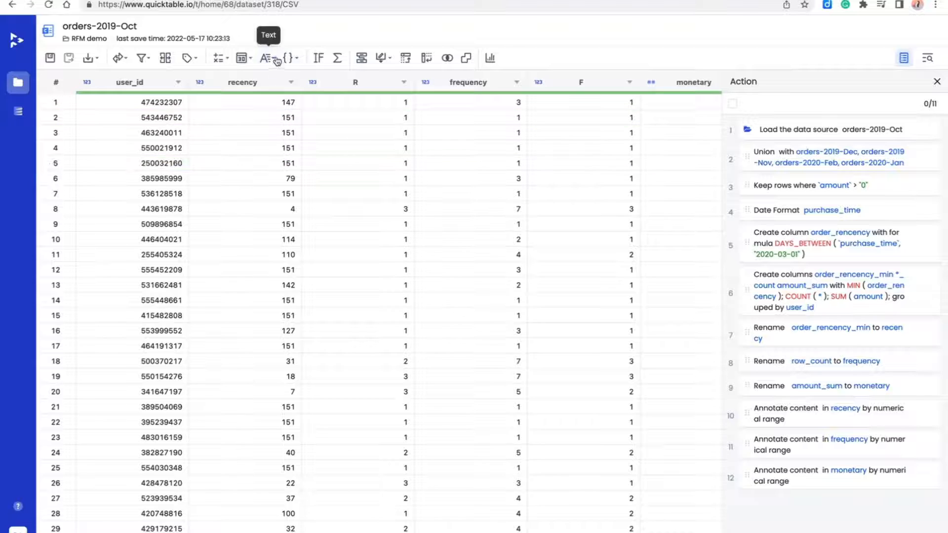
Step: Concatenate the R, F and M columns without a delimiter into a new column named RFM
left_click(270, 59)
left_click(280, 194)
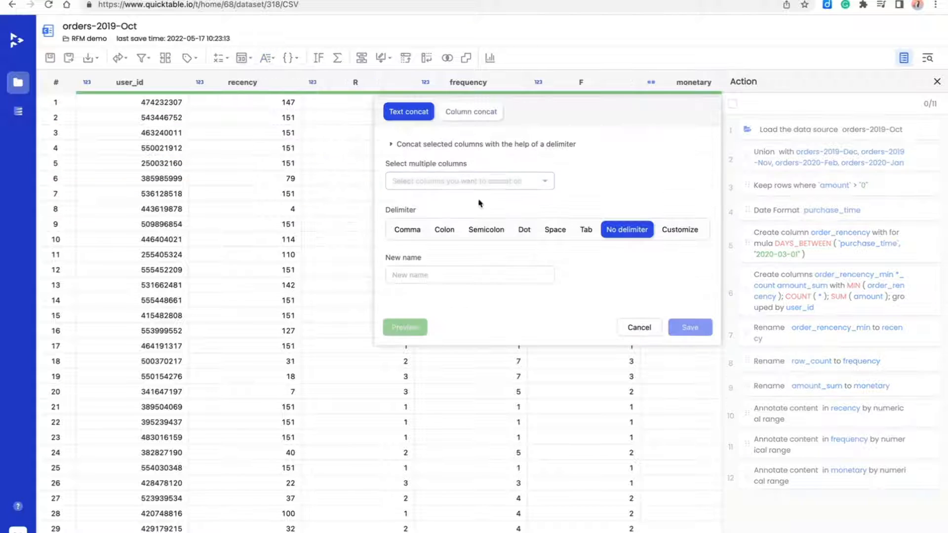
left_click(469, 181)
left_click(434, 242)
left_click(406, 279)
left_click(412, 318)
left_click(650, 162)
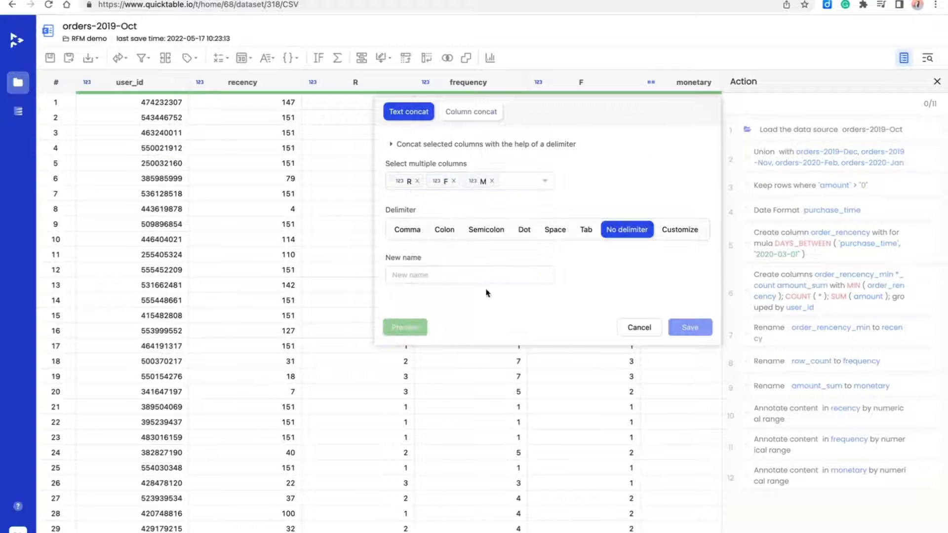
left_click(476, 275)
type("RFM")
left_click(691, 327)
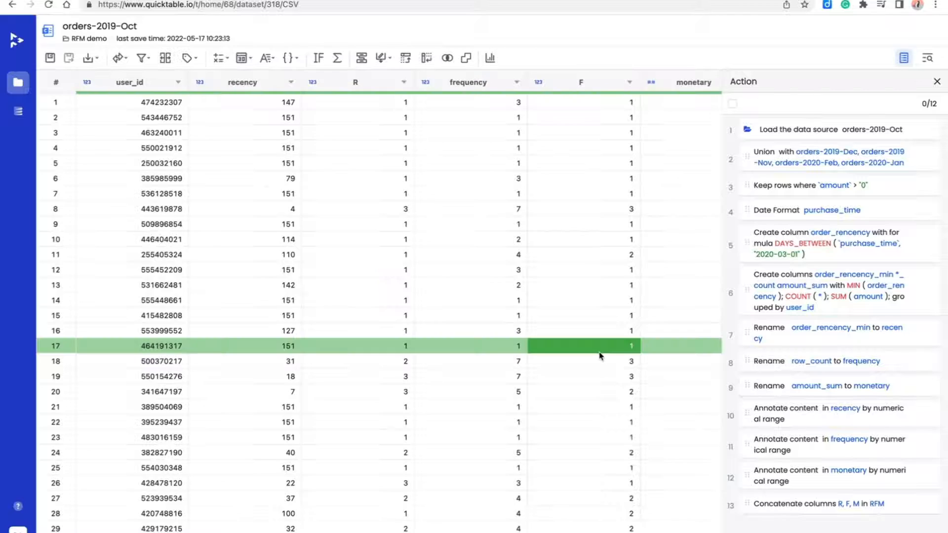
Step: Start a new Group by on the RFM, R, F and M columns
left_click(362, 58)
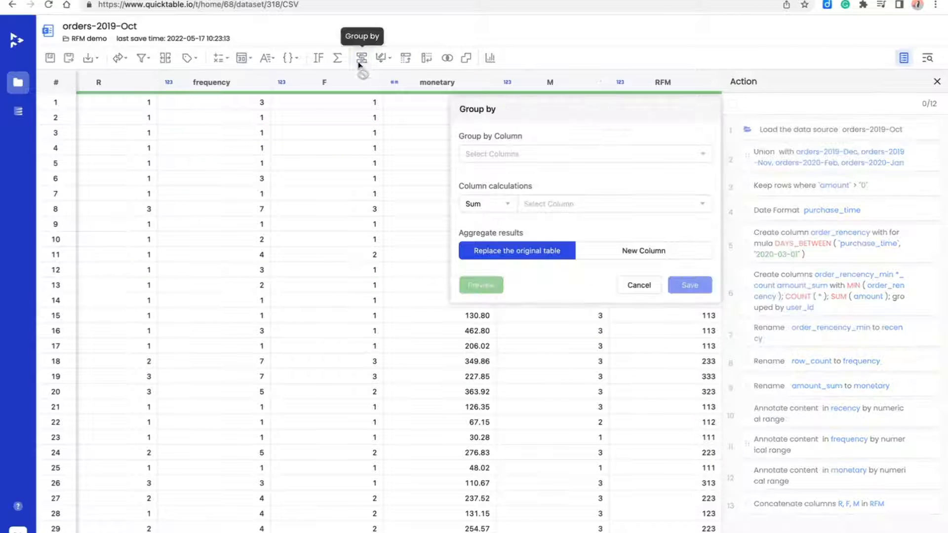
left_click(514, 154)
left_click(494, 298)
left_click(493, 242)
left_click(479, 282)
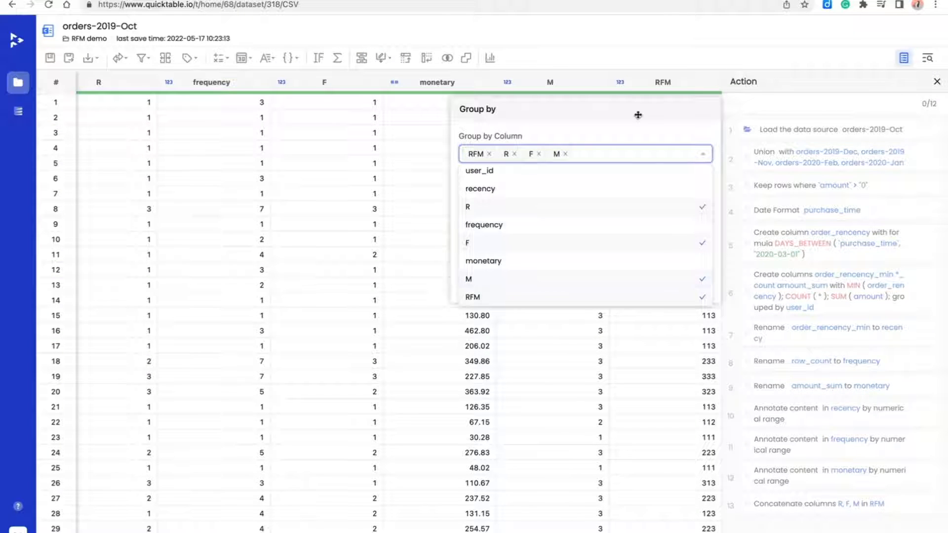
left_click(698, 127)
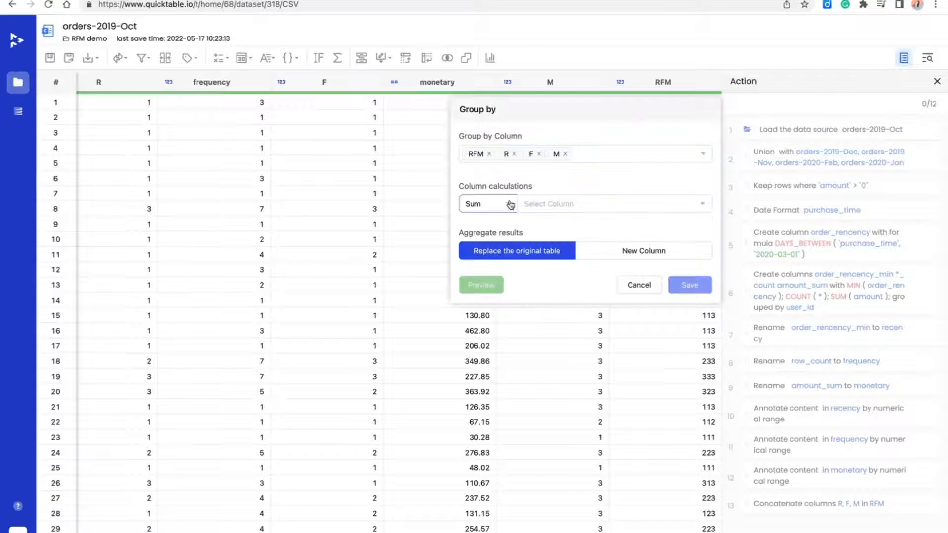
Step: Add the averages of recency and frequency as column calculations of the RFM grouping
left_click(510, 204)
left_click(481, 244)
left_click(624, 204)
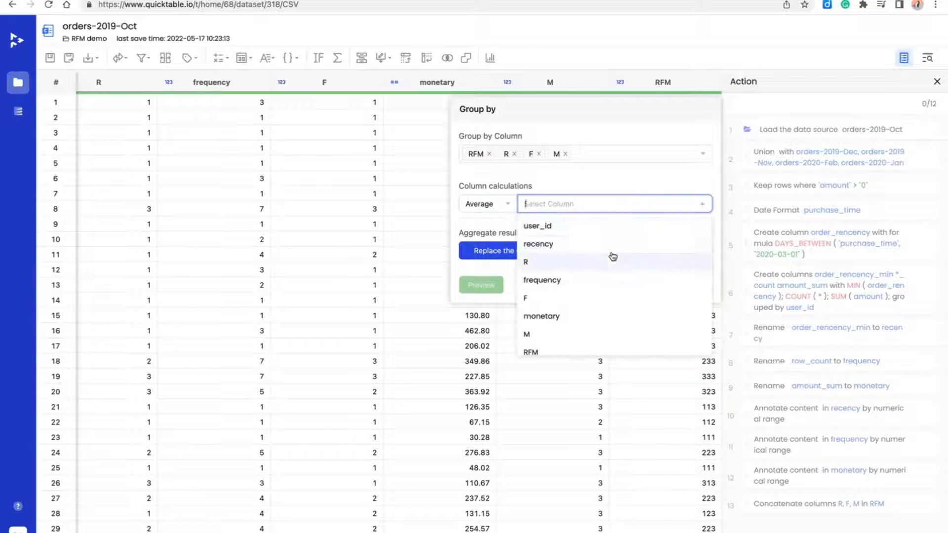
left_click(539, 244)
left_click(499, 226)
left_click(480, 267)
left_click(586, 227)
left_click(542, 303)
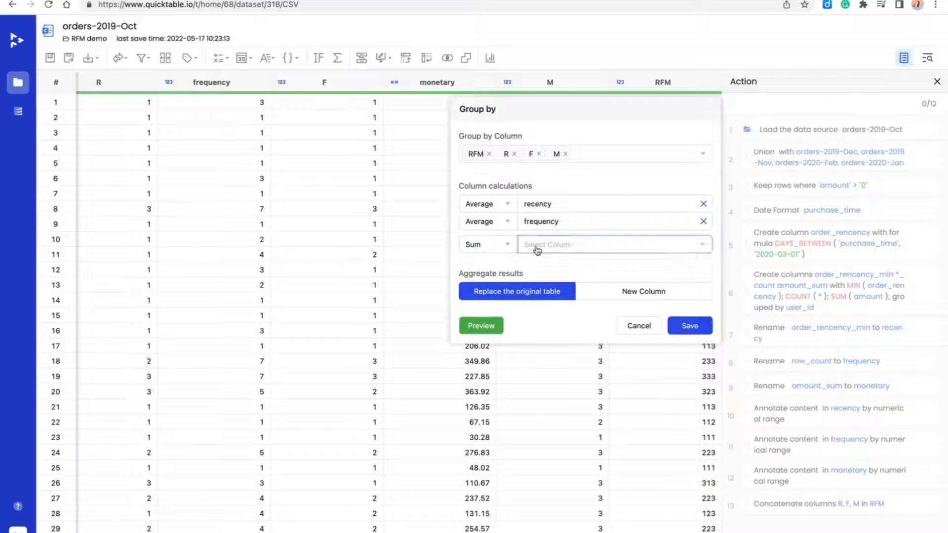
Step: Add the average of monetary as a column calculation and save the RFM grouping
left_click(496, 244)
left_click(481, 285)
left_click(636, 245)
left_click(541, 357)
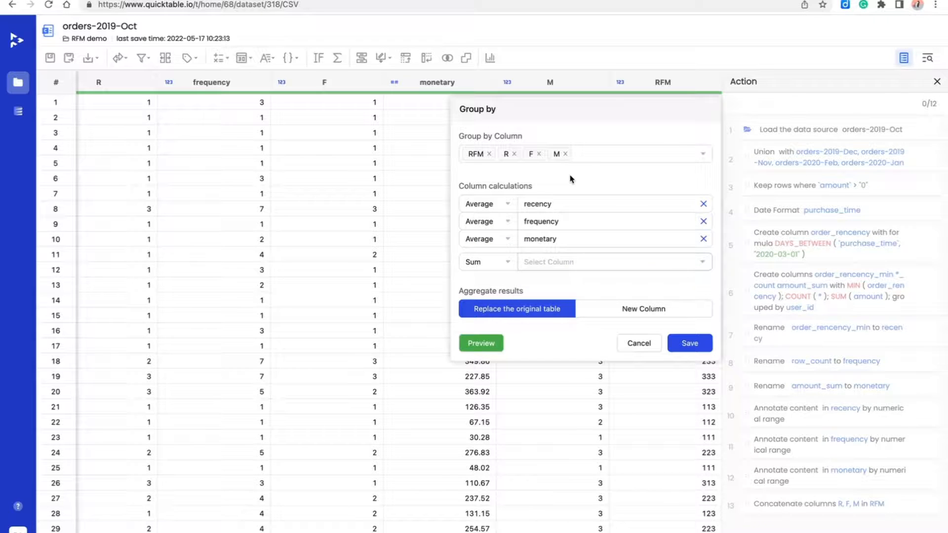
left_click(690, 344)
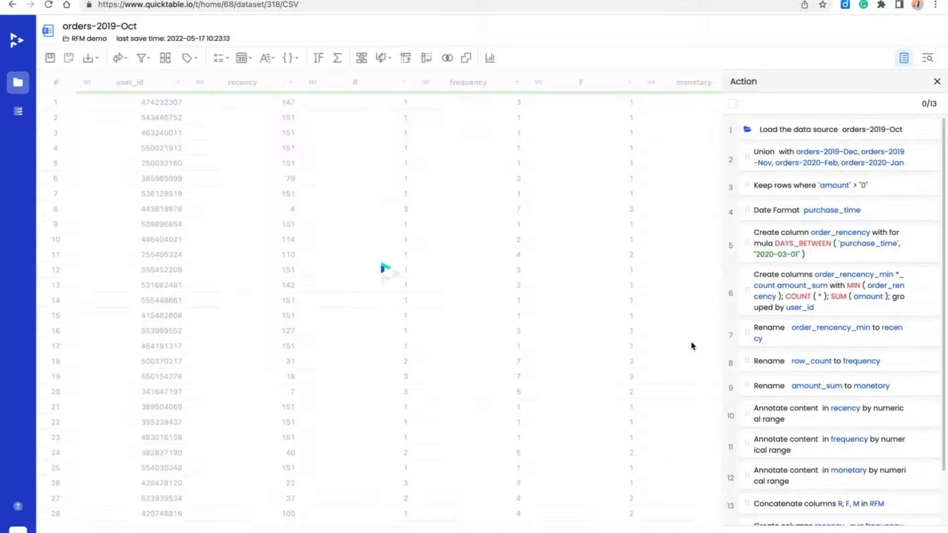
Step: Edit the saved RFM grouping action to add the sum of user_id as a column calculation, and save it
left_click(915, 484)
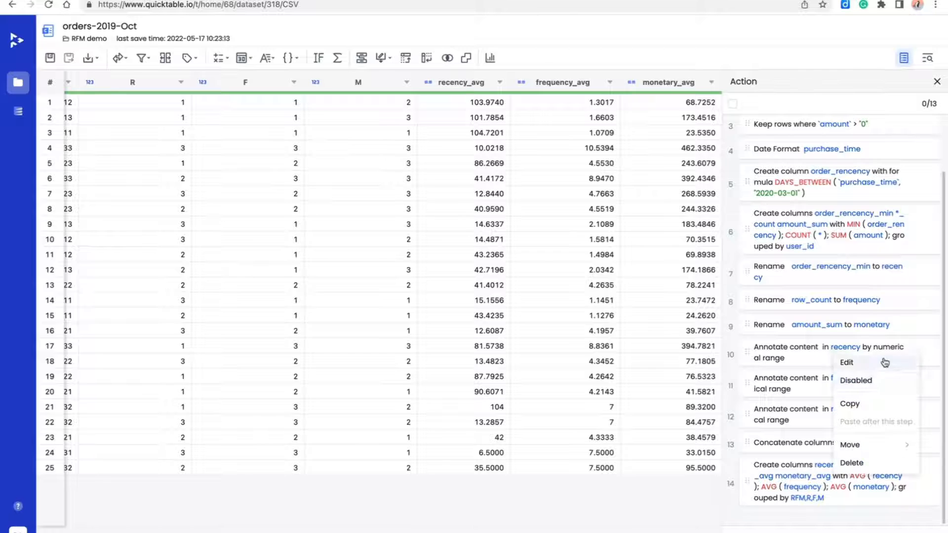
left_click(884, 361)
left_click(574, 265)
left_click(608, 281)
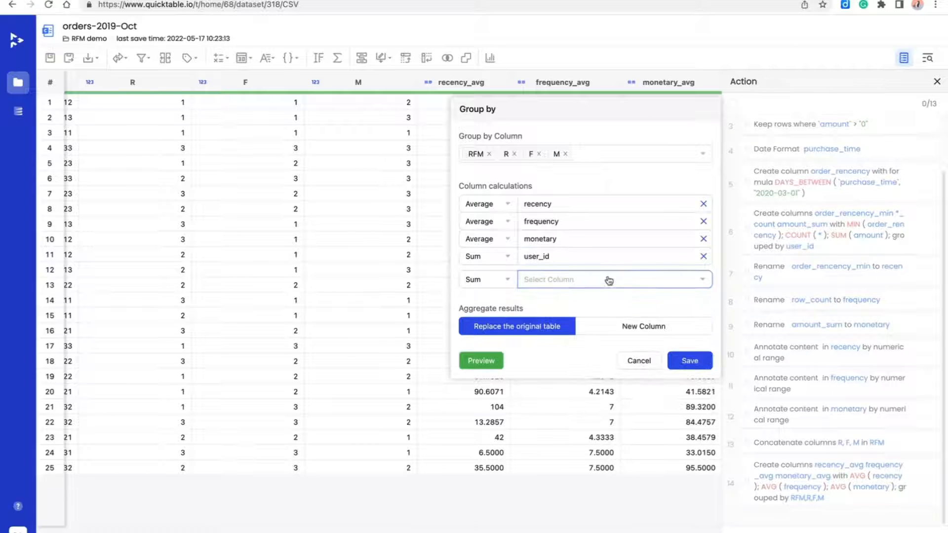
left_click(691, 361)
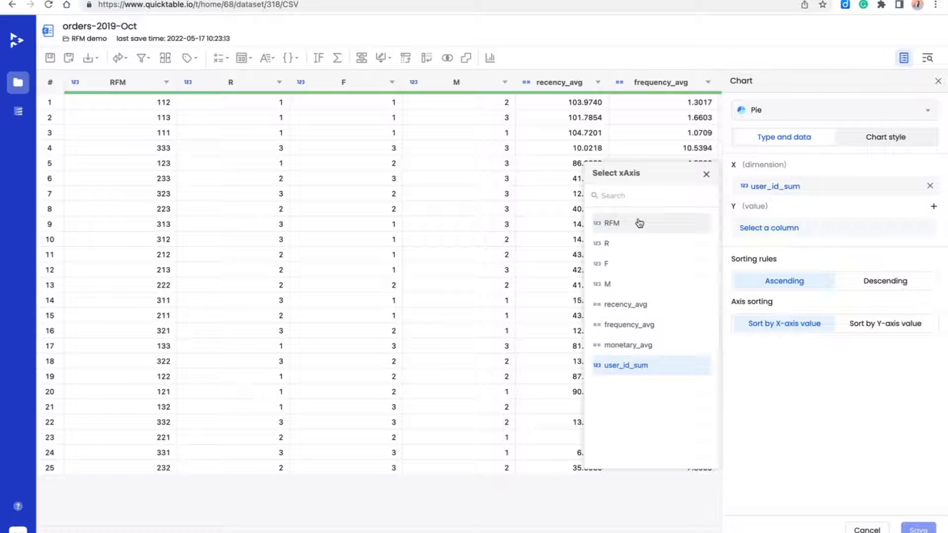
Step: Create a pie chart with RFM as the X dimension and the sum of user_id_sum as the Y value
left_click(640, 224)
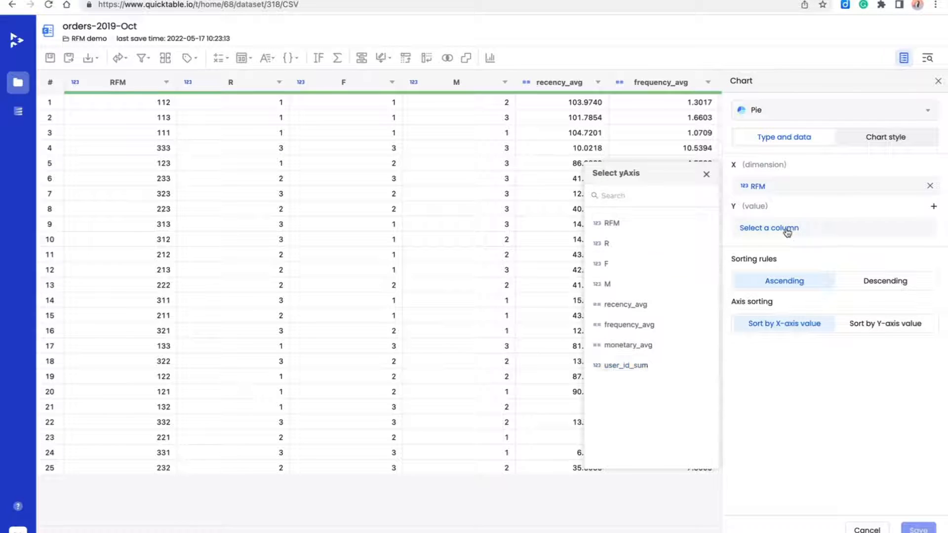
left_click(787, 228)
left_click(645, 366)
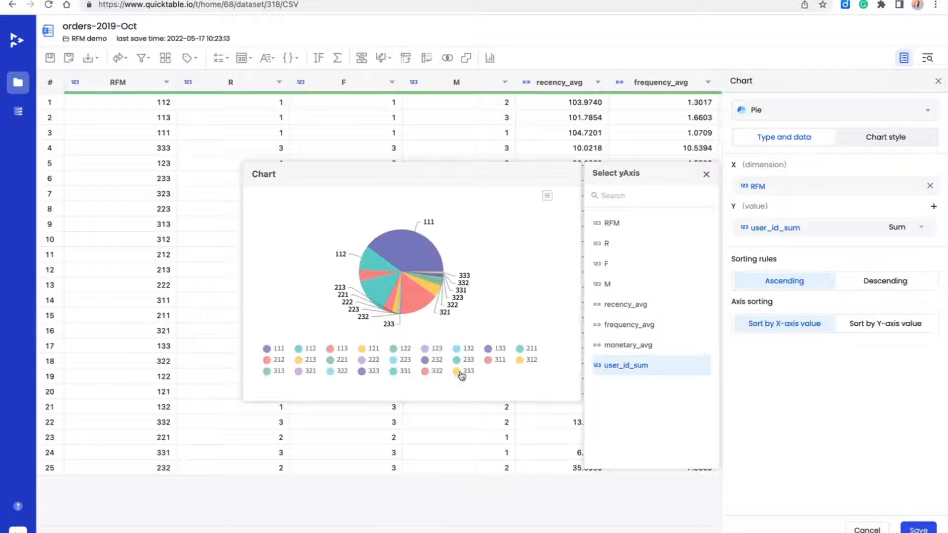
Step: Create a column chart with RFM as the X dimension and the sum of monetary_avg as the Y value
left_click(489, 57)
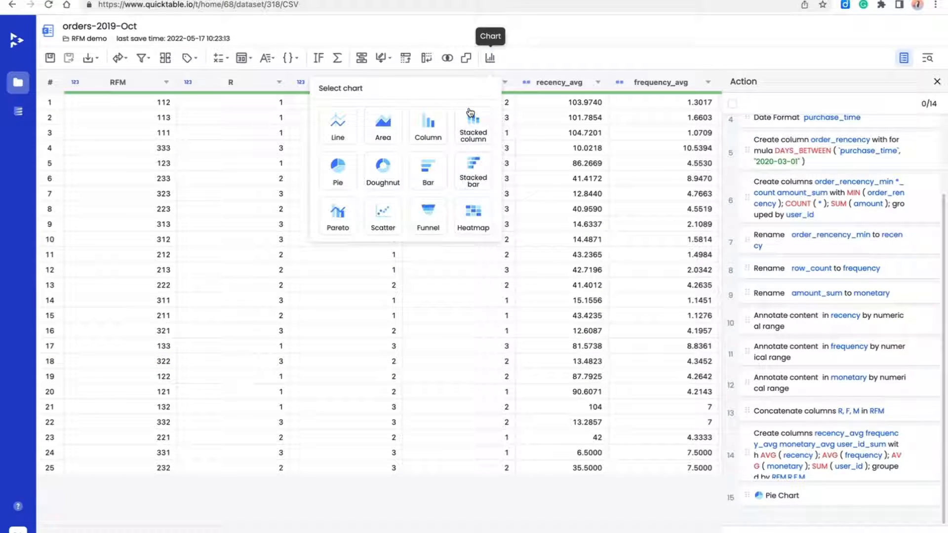
left_click(433, 125)
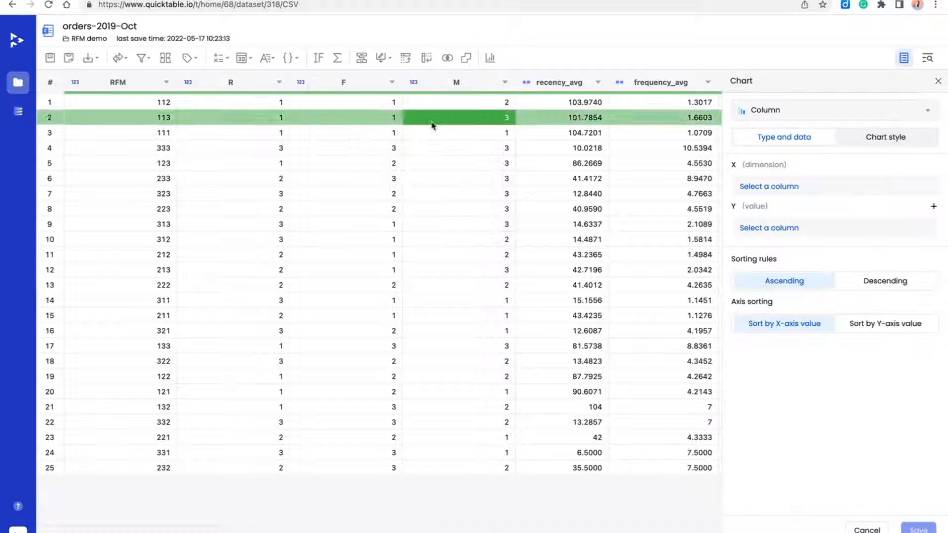
left_click(829, 185)
left_click(630, 222)
left_click(810, 272)
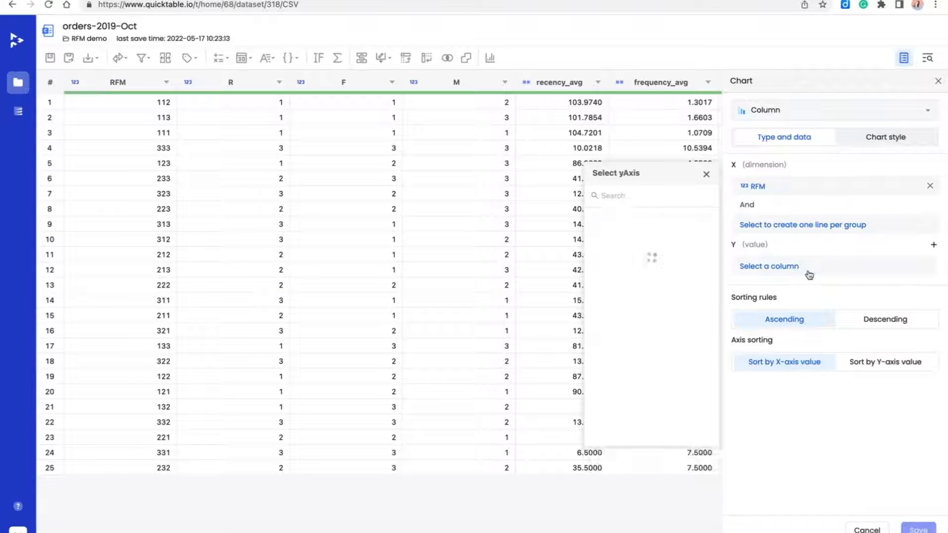
left_click(659, 344)
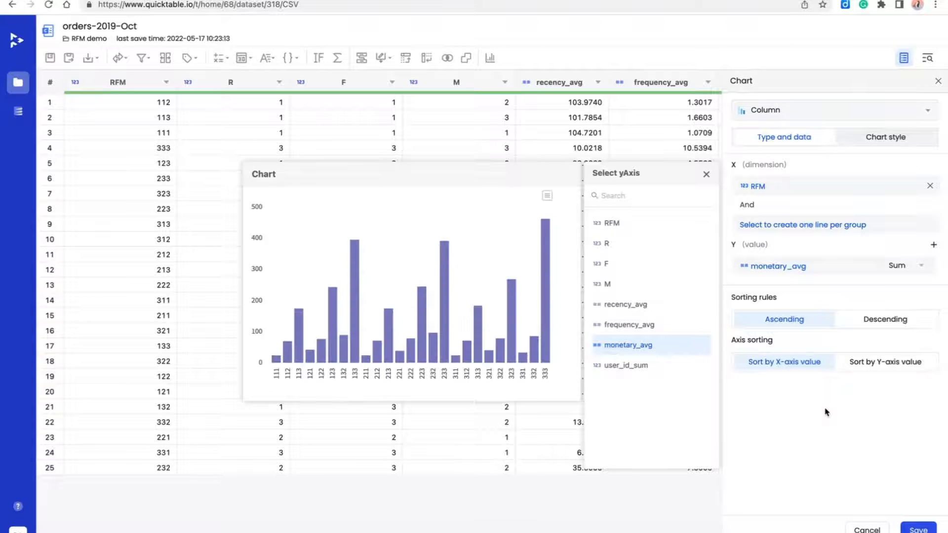
Step: Sort the column chart in descending order by Y-axis value and save the chart
left_click(885, 319)
left_click(886, 362)
left_click(919, 530)
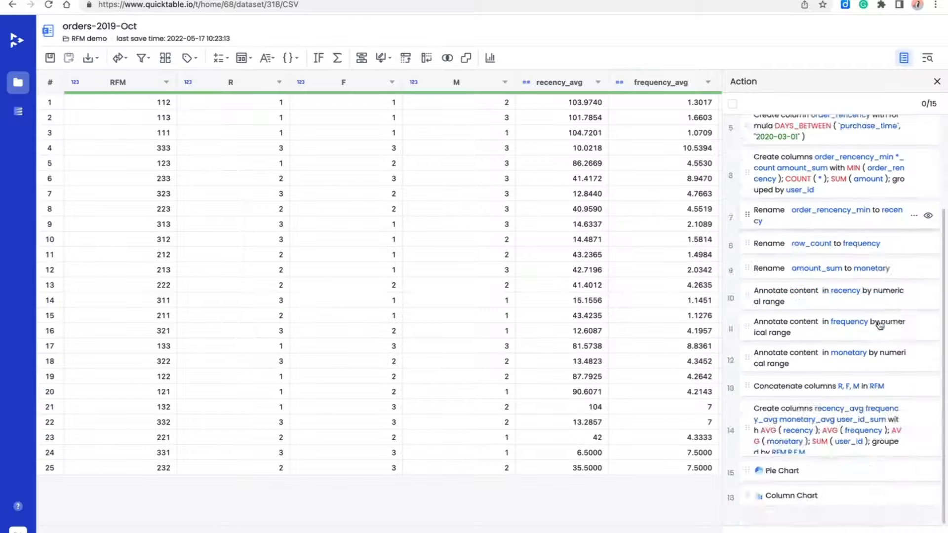
Step: Select all recorded actions and save the work under the name build_rfm
left_click(732, 103)
left_click(768, 104)
left_click(642, 522)
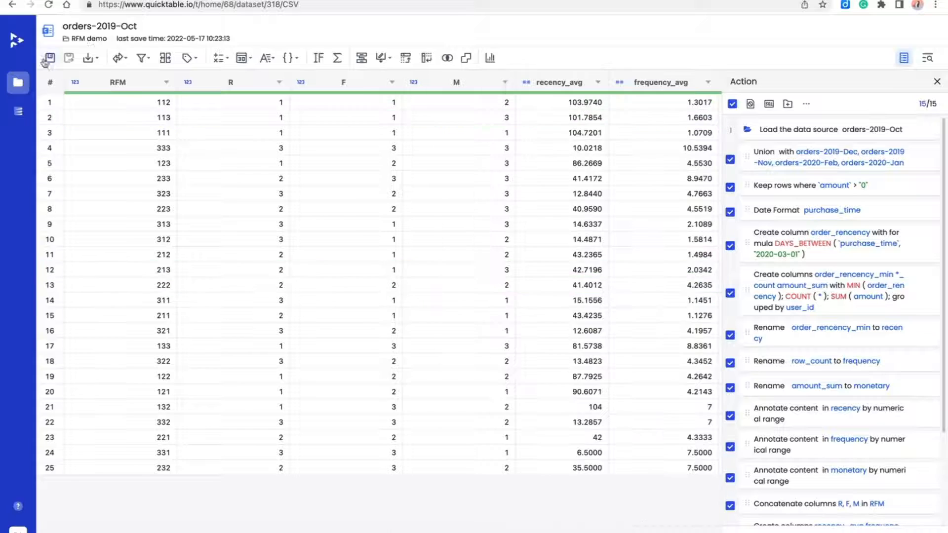
left_click(49, 57)
type("build_rfm")
key("Return")
Step: Export the grouped table as a new QuickTable dataset named rfm_segmentation_result
left_click(88, 58)
left_click(116, 115)
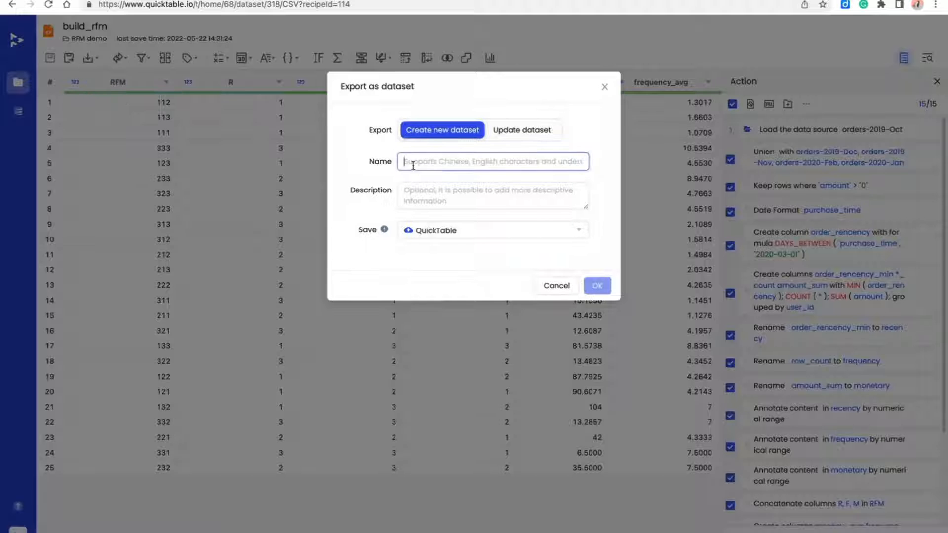
type("rfm_segmentation_result")
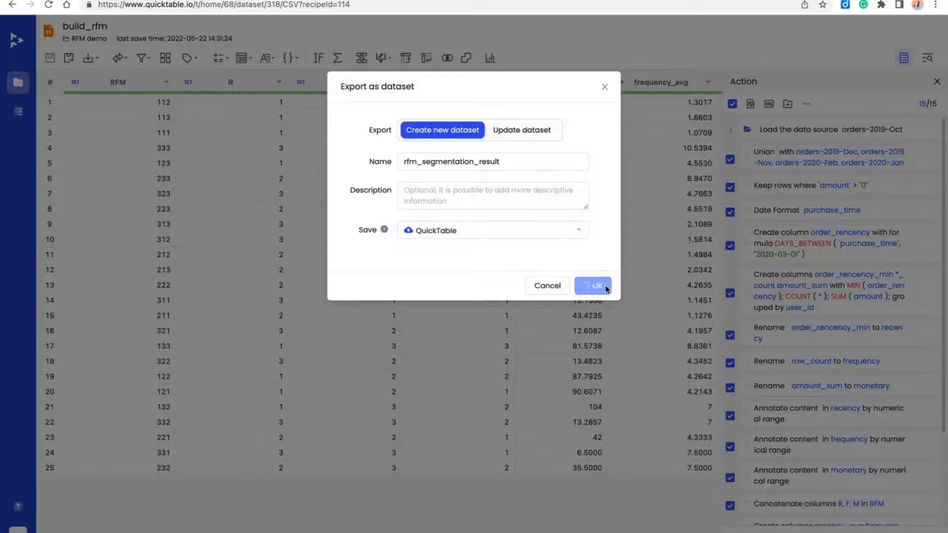
left_click(598, 286)
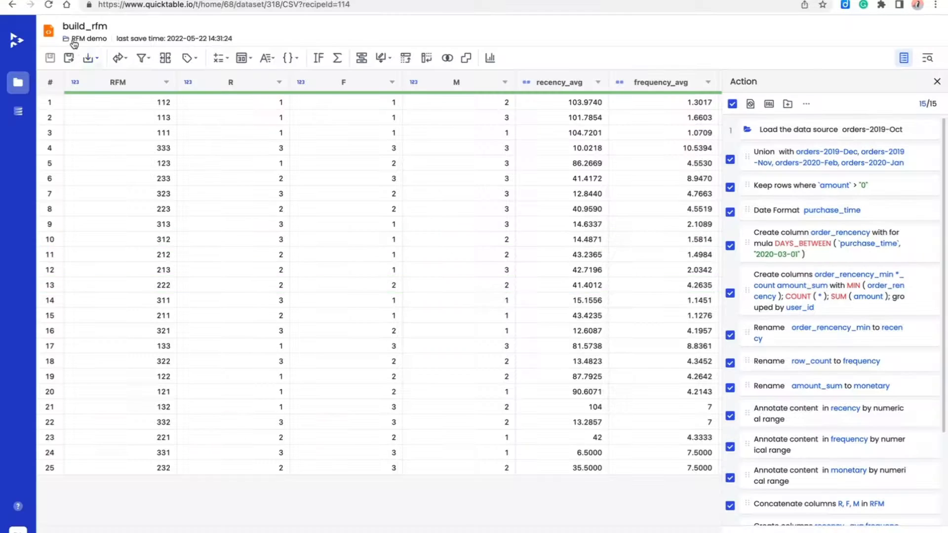